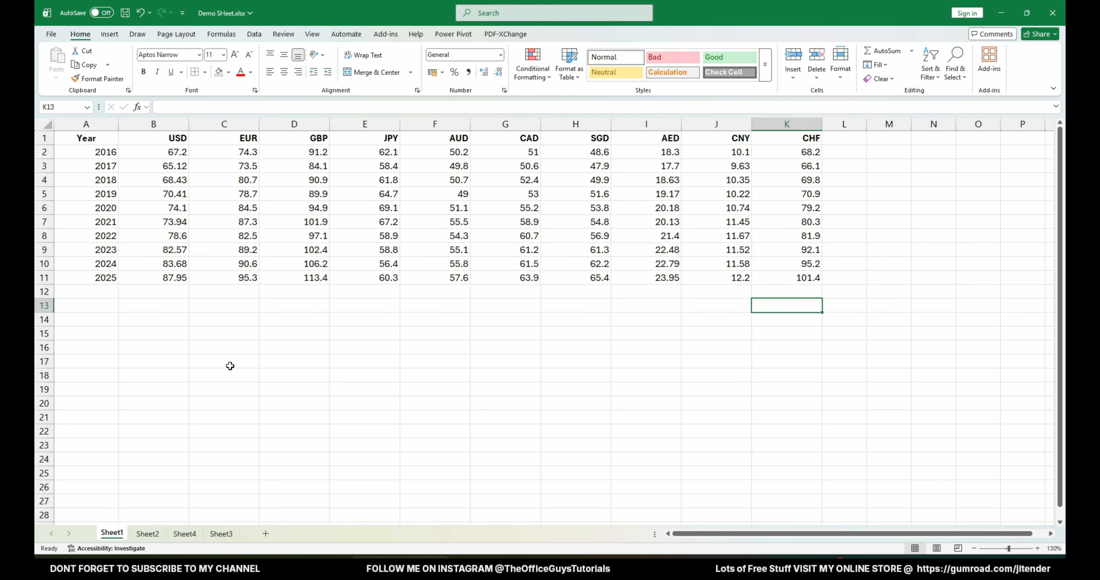
View the formatted table on Sheet4, and on Sheet3 choose 2017 in cell N3 and GBP in cell N4.
{"action": "left_click", "coordinate": [188, 537]}
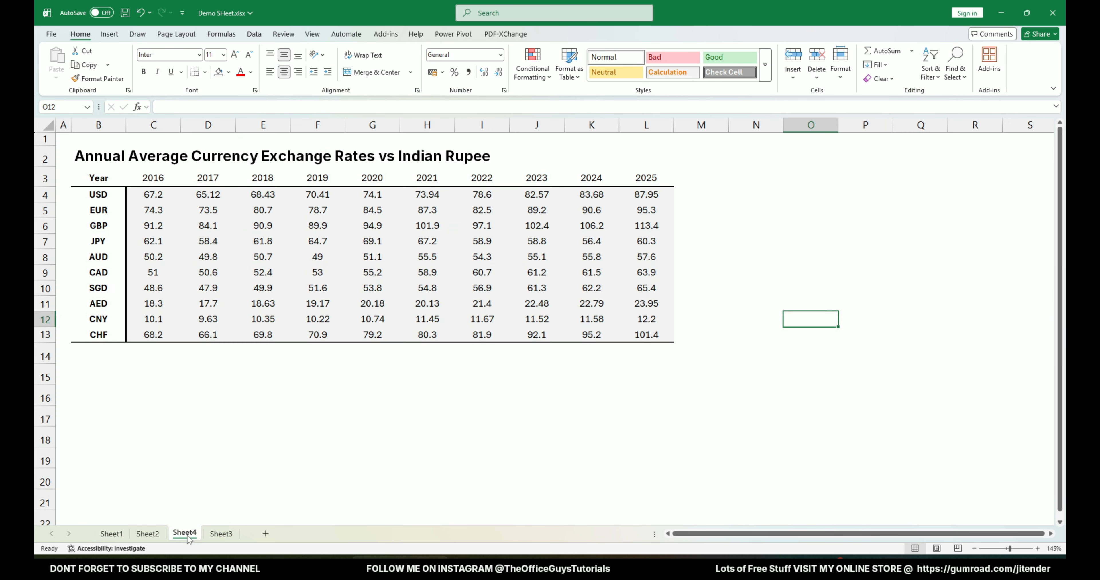
{"action": "left_click", "coordinate": [215, 451]}
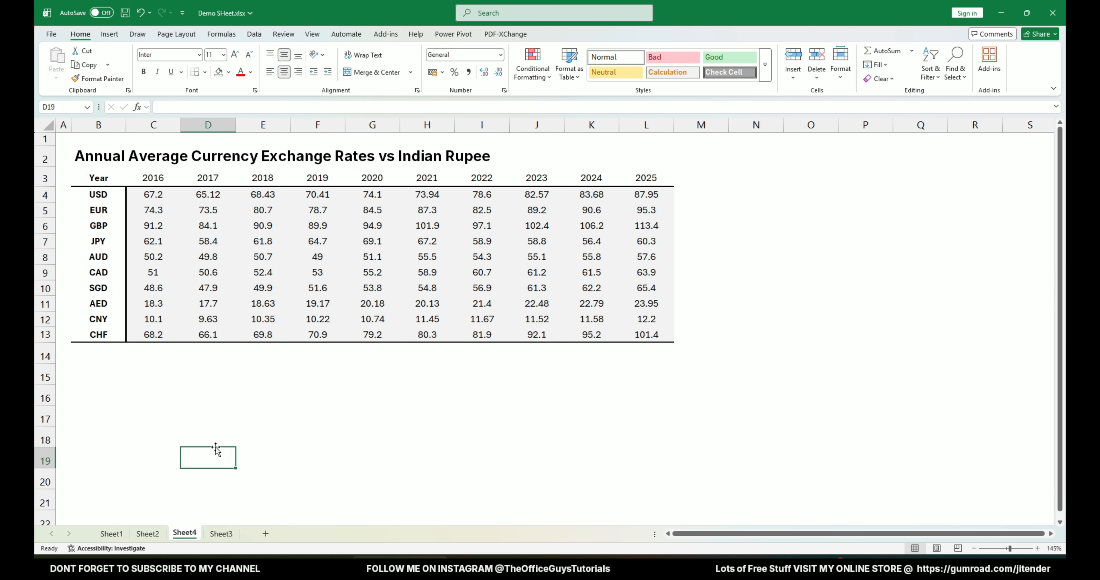
{"action": "key", "text": "ctrl+Page_Down"}
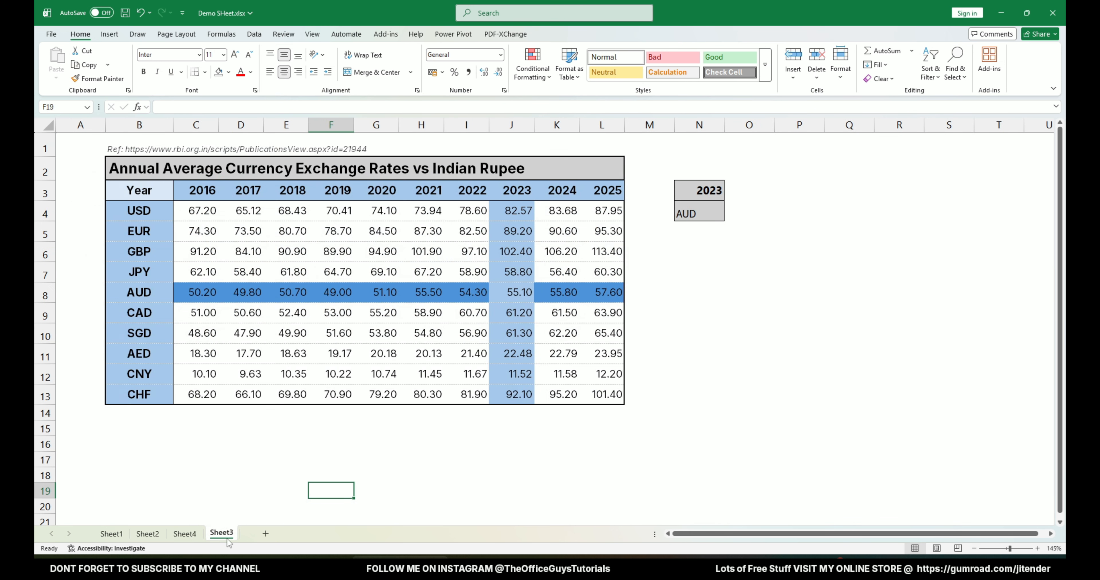
{"action": "left_click", "coordinate": [719, 189]}
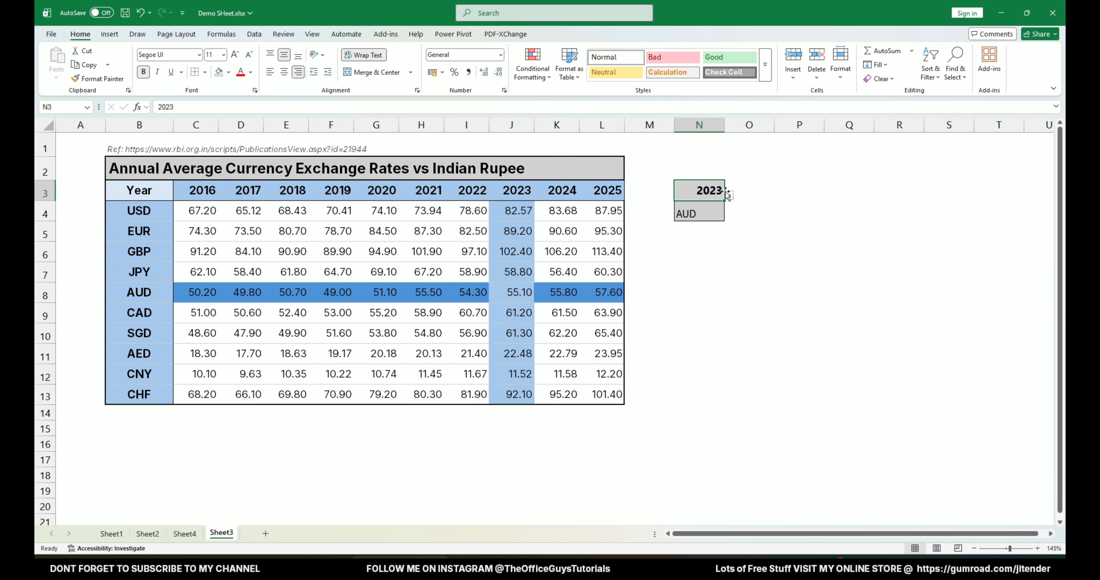
{"action": "left_click", "coordinate": [729, 196]}
{"action": "left_click", "coordinate": [721, 215]}
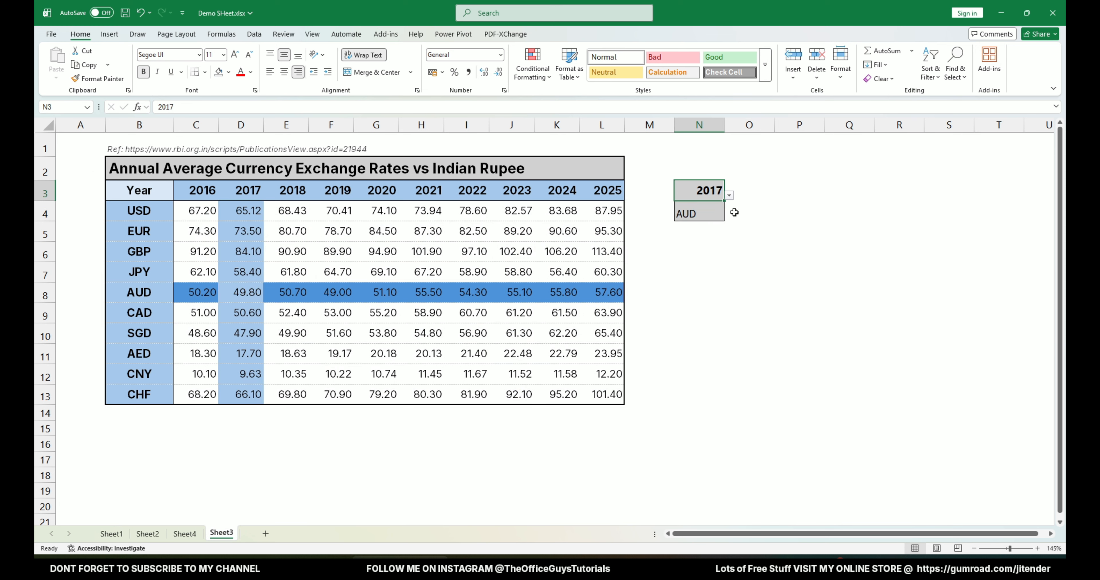
{"action": "left_click", "coordinate": [708, 214]}
{"action": "left_click", "coordinate": [729, 216]}
{"action": "left_click", "coordinate": [708, 245]}
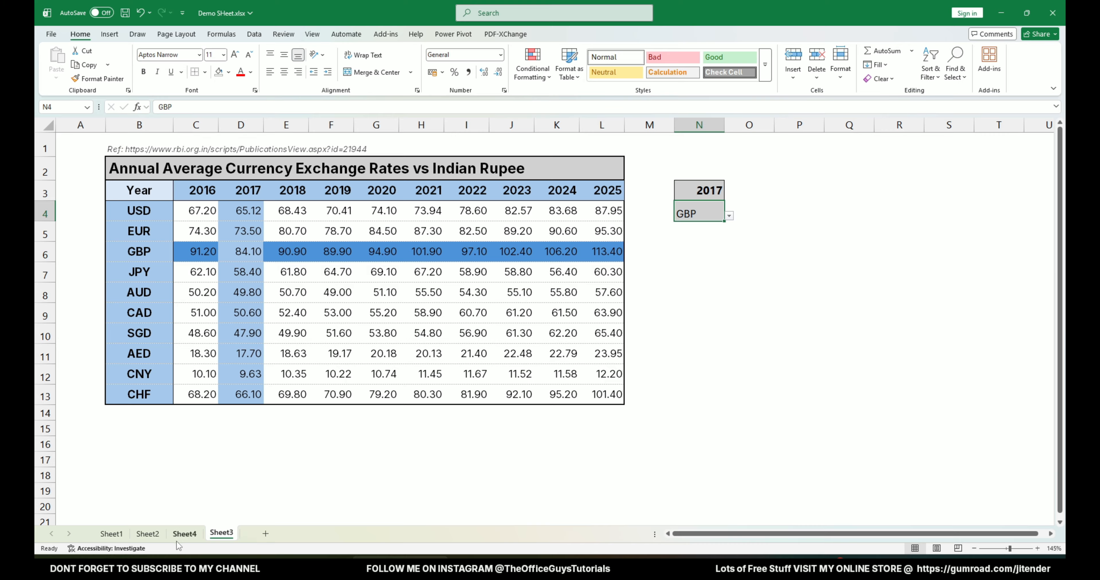
{"action": "left_click_drag", "start_coordinate": [120, 167], "coordinate": [633, 410]}
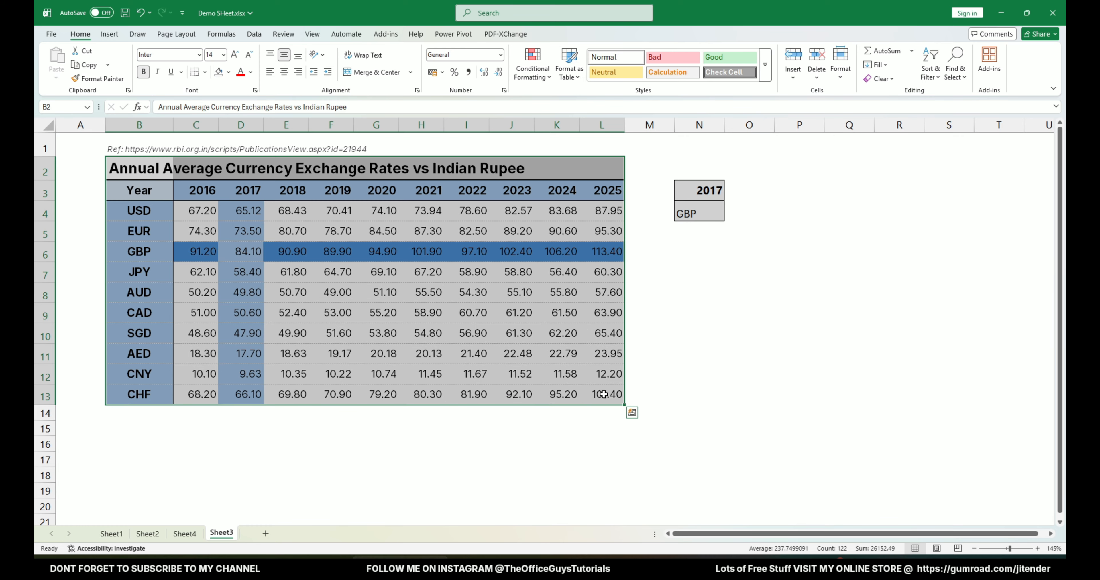
Insert a new blank worksheet directly after Sheet1 and return to Sheet1.
{"action": "left_click", "coordinate": [112, 534]}
{"action": "left_click", "coordinate": [265, 534]}
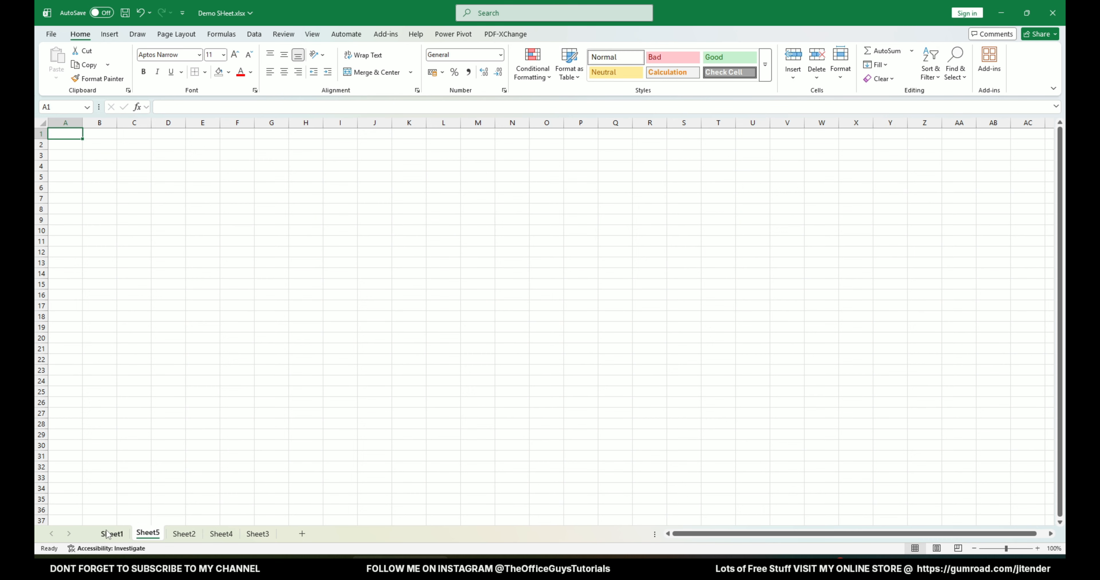
{"action": "left_click", "coordinate": [112, 534]}
{"action": "scroll", "coordinate": [147, 170], "scroll_direction": "up", "scroll_amount": 2}
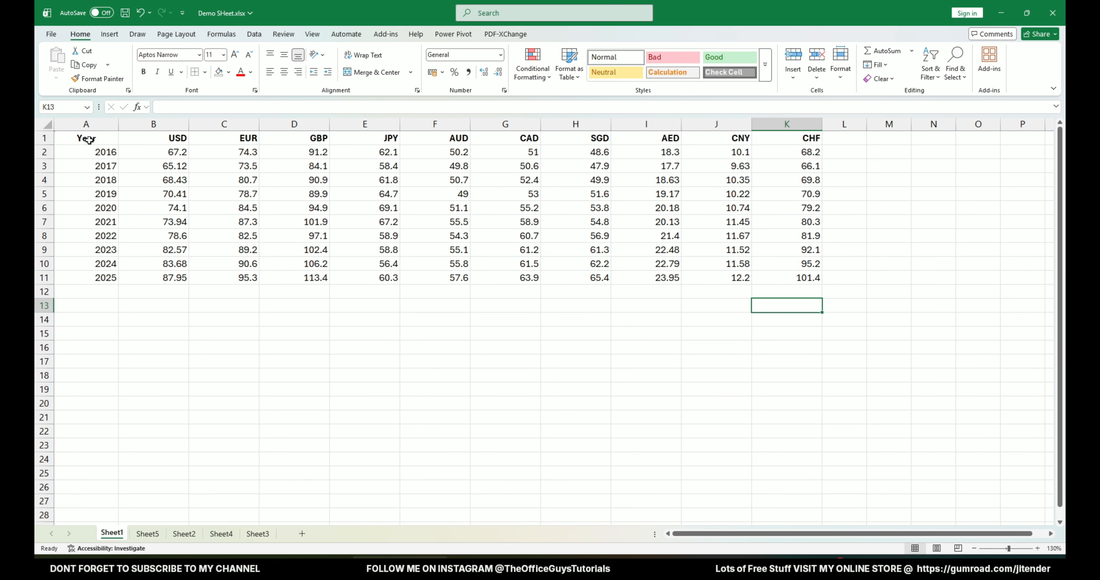
Review the years and currency headings on Sheet1, and copy the whole exchange-rate table A1:K11.
{"action": "left_click_drag", "start_coordinate": [89, 140], "coordinate": [802, 277]}
{"action": "left_click", "coordinate": [165, 347]}
{"action": "left_click_drag", "start_coordinate": [97, 150], "coordinate": [103, 275]}
{"action": "left_click_drag", "start_coordinate": [160, 138], "coordinate": [807, 138]}
{"action": "left_click_drag", "start_coordinate": [85, 138], "coordinate": [797, 276]}
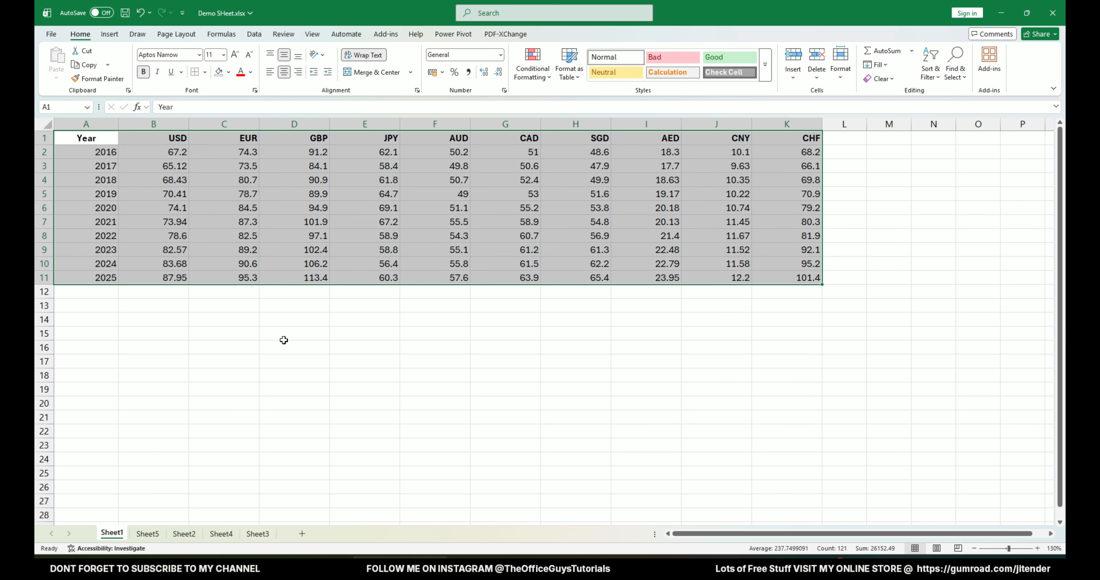
{"action": "left_click_drag", "start_coordinate": [89, 140], "coordinate": [803, 280]}
{"action": "key", "text": "ctrl+c"}
Paste the copied table transposed into Sheet5 starting at cell A1, with years across and currencies down.
{"action": "left_click", "coordinate": [148, 534]}
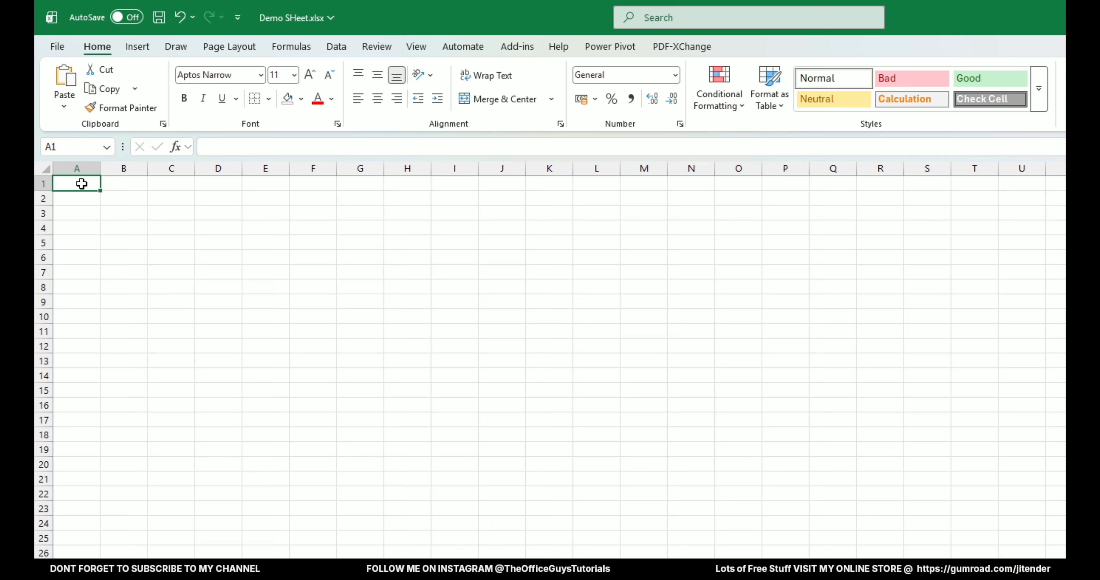
{"action": "right_click", "coordinate": [70, 136]}
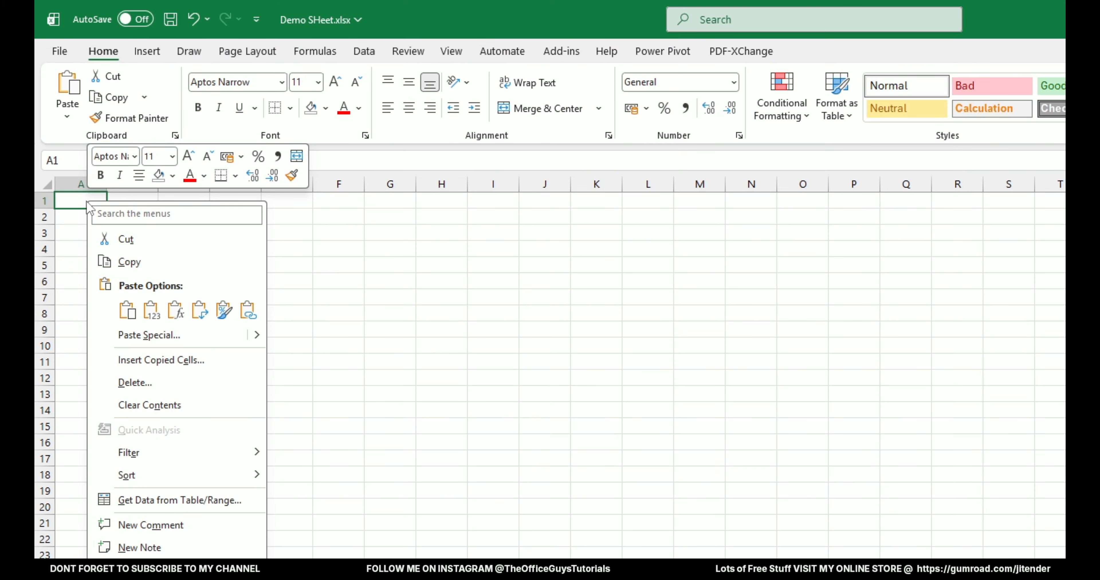
{"action": "left_click", "coordinate": [199, 312]}
{"action": "scroll", "coordinate": [94, 250], "scroll_direction": "up", "scroll_amount": 6}
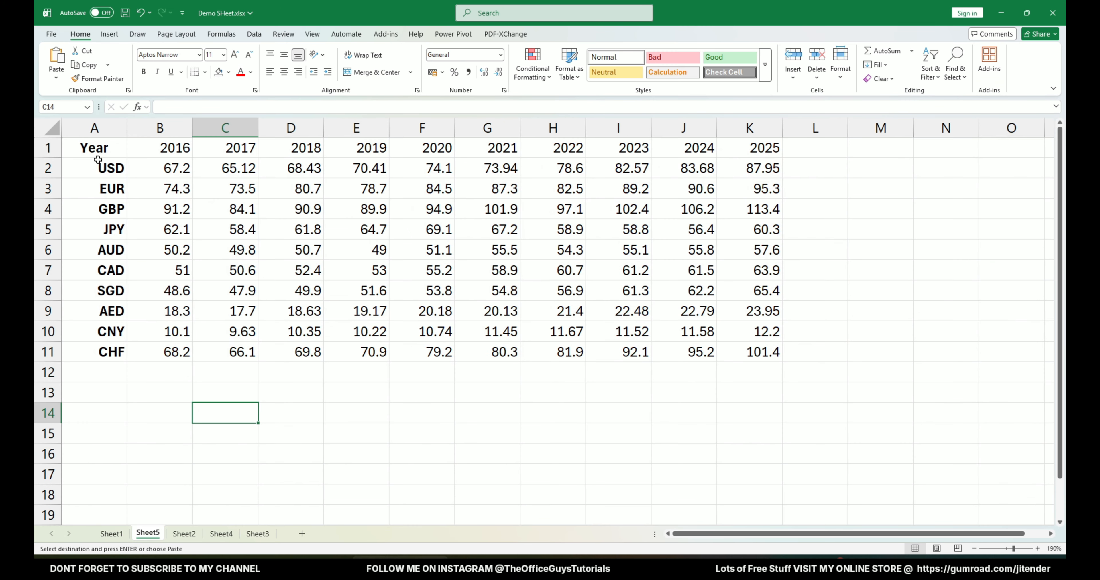
Set the font of the whole transposed table A1:K11 to Inter.
{"action": "left_click_drag", "start_coordinate": [95, 156], "coordinate": [789, 359]}
{"action": "left_click", "coordinate": [97, 147]}
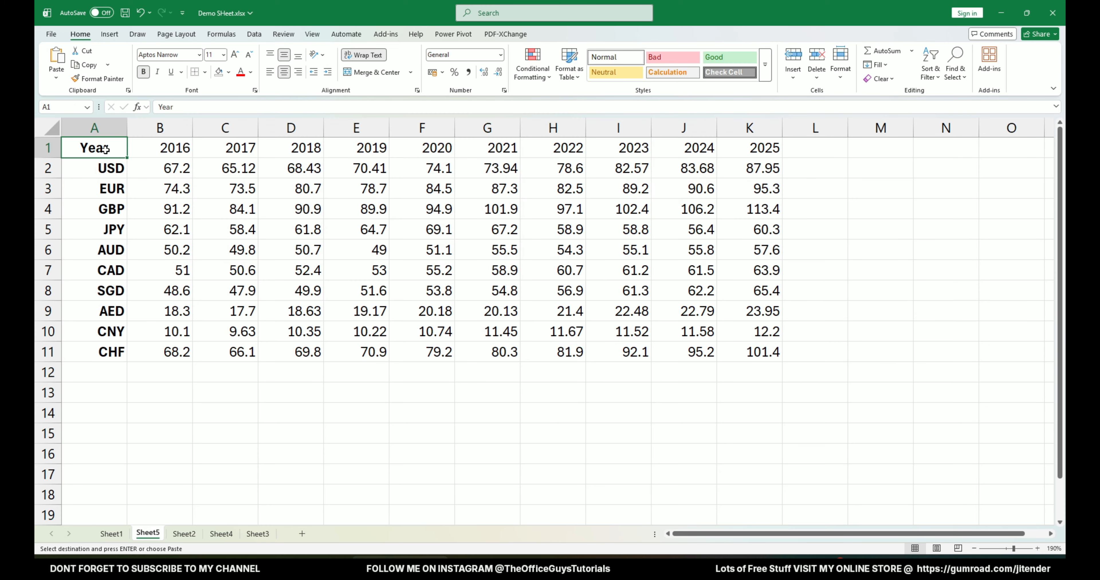
{"action": "key", "text": "ctrl+a"}
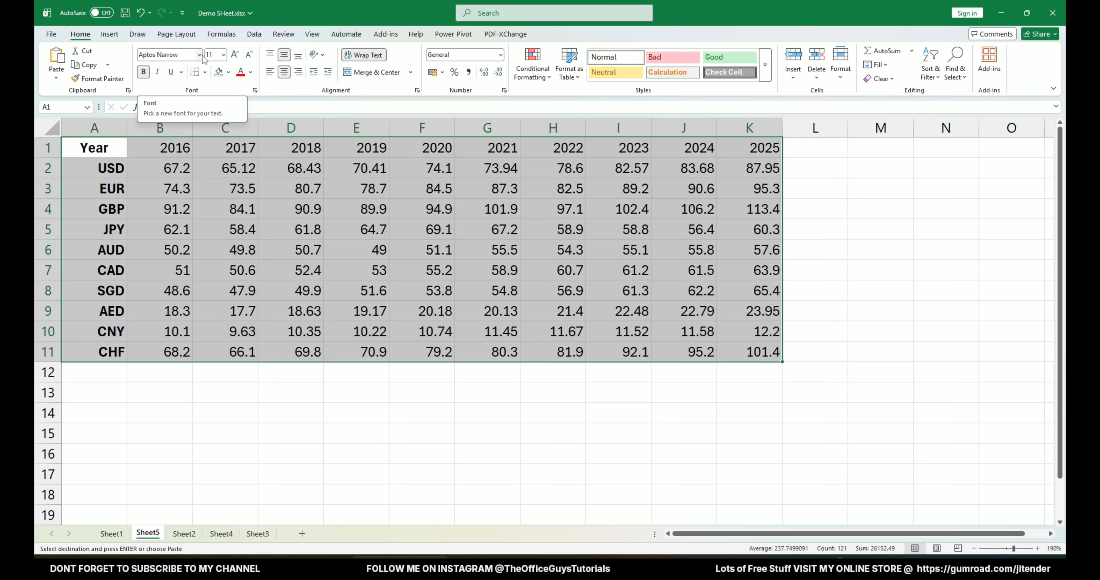
{"action": "left_click", "coordinate": [186, 56]}
{"action": "type", "text": "Inter"}
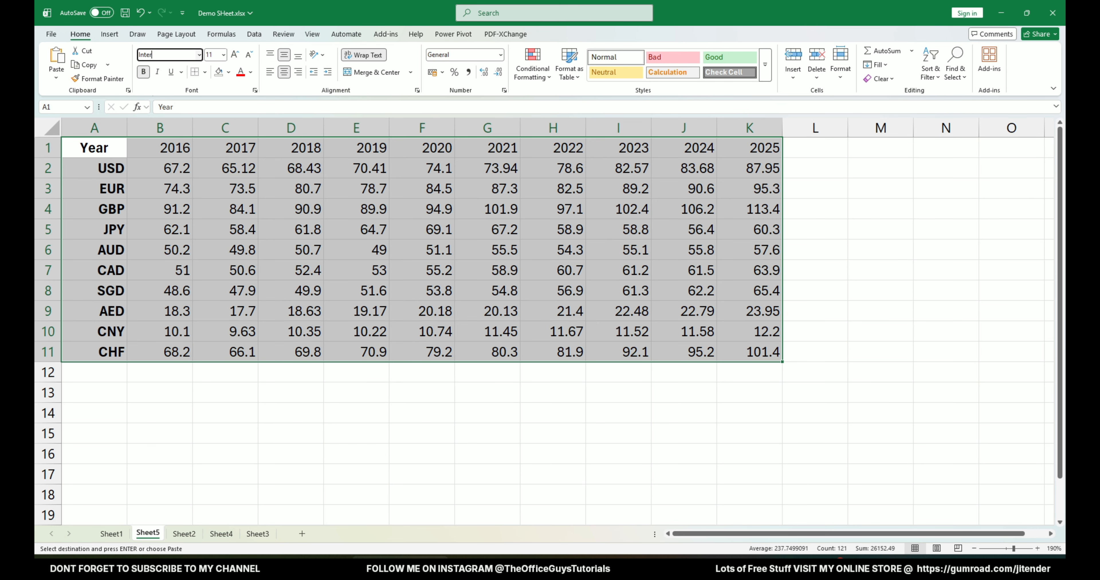
{"action": "key", "text": "Return"}
{"action": "left_click", "coordinate": [372, 290]}
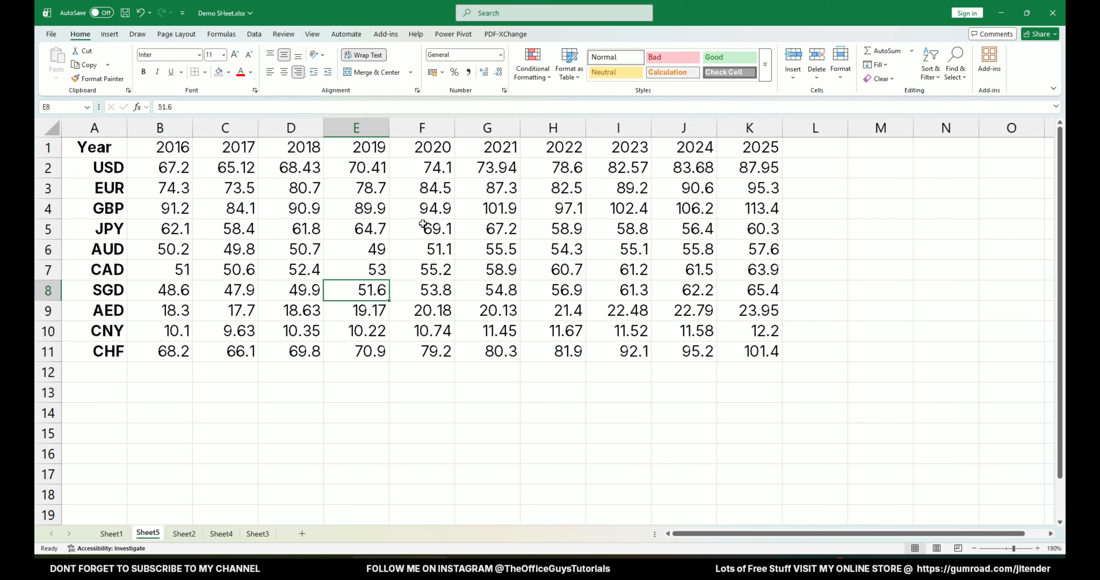
{"action": "left_click", "coordinate": [422, 454]}
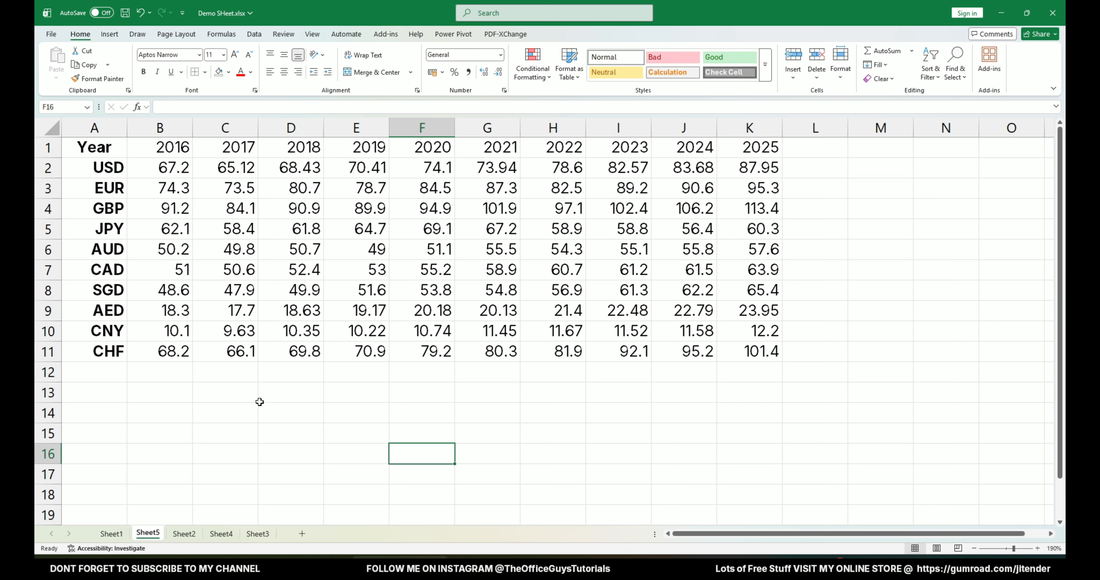
Slightly increase the height of rows 1 to 11 and the width of columns A to K around the table.
{"action": "left_click_drag", "start_coordinate": [96, 149], "coordinate": [760, 358]}
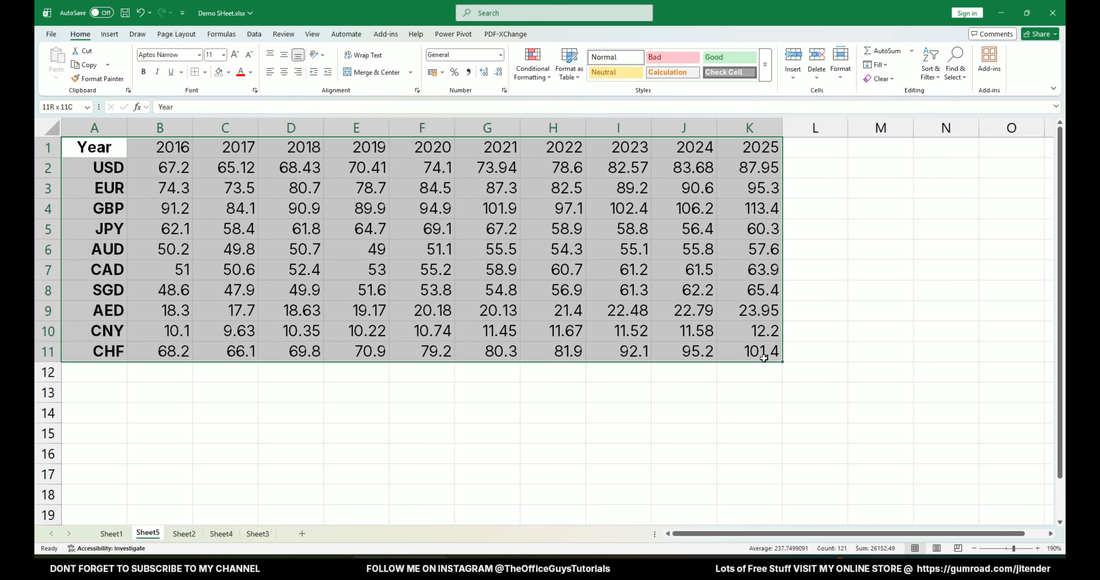
{"action": "left_click", "coordinate": [1054, 548]}
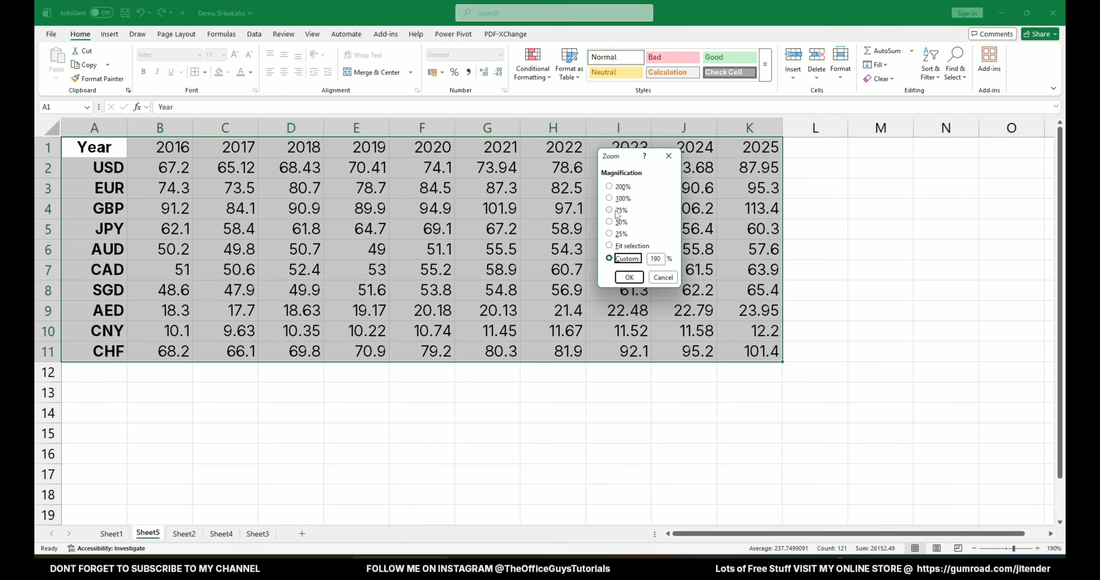
{"action": "left_click", "coordinate": [629, 277]}
{"action": "left_click", "coordinate": [581, 371]}
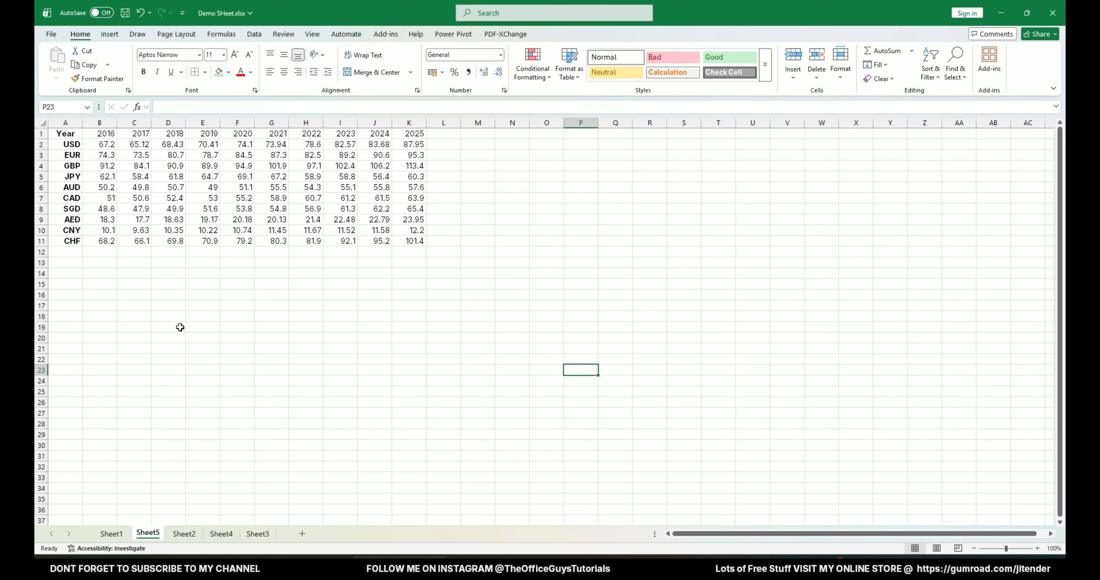
{"action": "left_click_drag", "start_coordinate": [41, 133], "coordinate": [41, 241]}
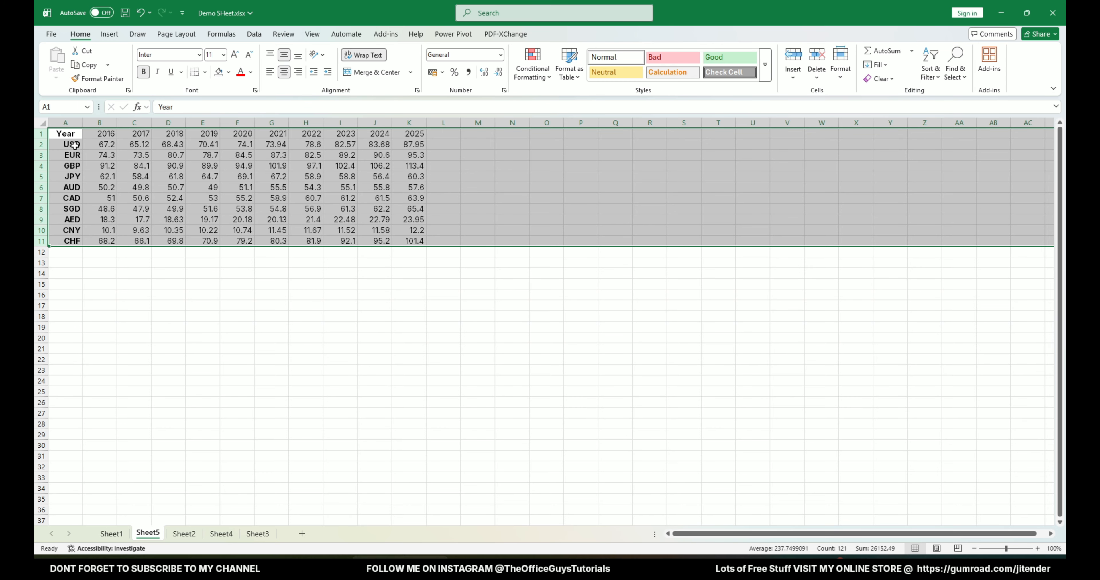
{"action": "left_click_drag", "start_coordinate": [41, 140], "coordinate": [436, 125]}
{"action": "left_click", "coordinate": [153, 283]}
{"action": "left_click", "coordinate": [452, 176]}
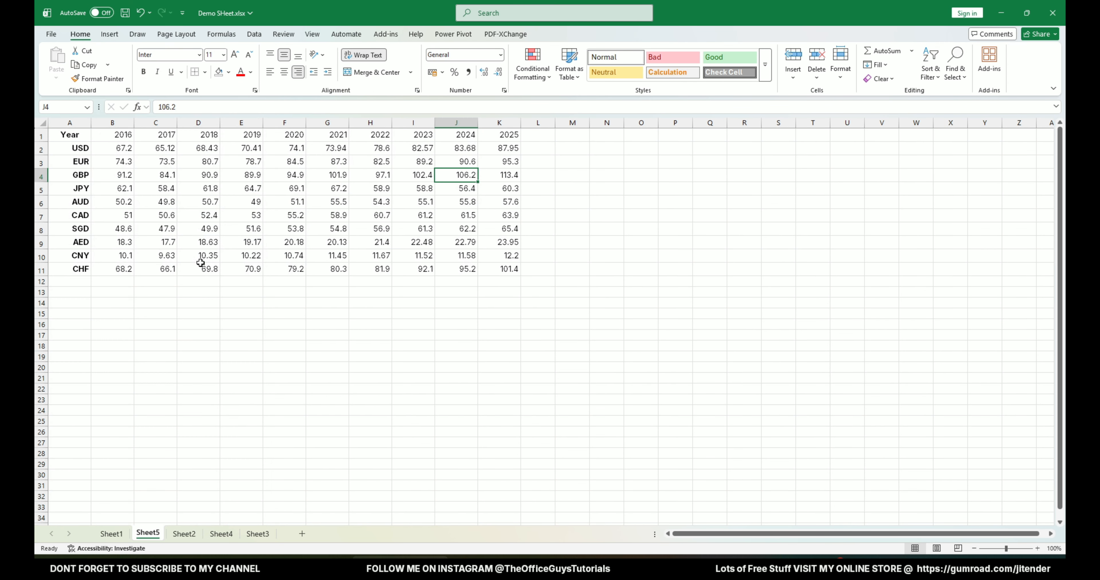
Center the Year label and the currency codes in column A horizontally.
{"action": "scroll", "coordinate": [135, 260], "scroll_direction": "up", "scroll_amount": 6}
{"action": "left_click", "coordinate": [102, 129]}
{"action": "left_click", "coordinate": [285, 76]}
{"action": "left_click", "coordinate": [286, 77]}
Format the exchange rates in B2:K11 to show two decimal places.
{"action": "left_click_drag", "start_coordinate": [71, 159], "coordinate": [914, 155]}
{"action": "left_click_drag", "start_coordinate": [914, 154], "coordinate": [837, 155]}
{"action": "left_click_drag", "start_coordinate": [206, 175], "coordinate": [950, 410]}
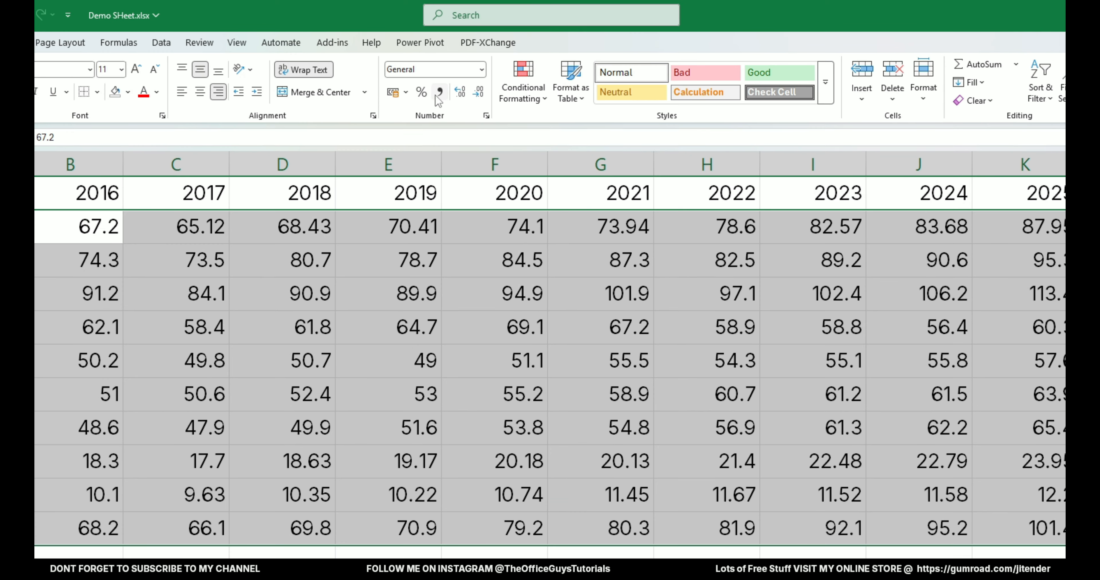
{"action": "left_click", "coordinate": [436, 96]}
{"action": "left_click", "coordinate": [399, 554]}
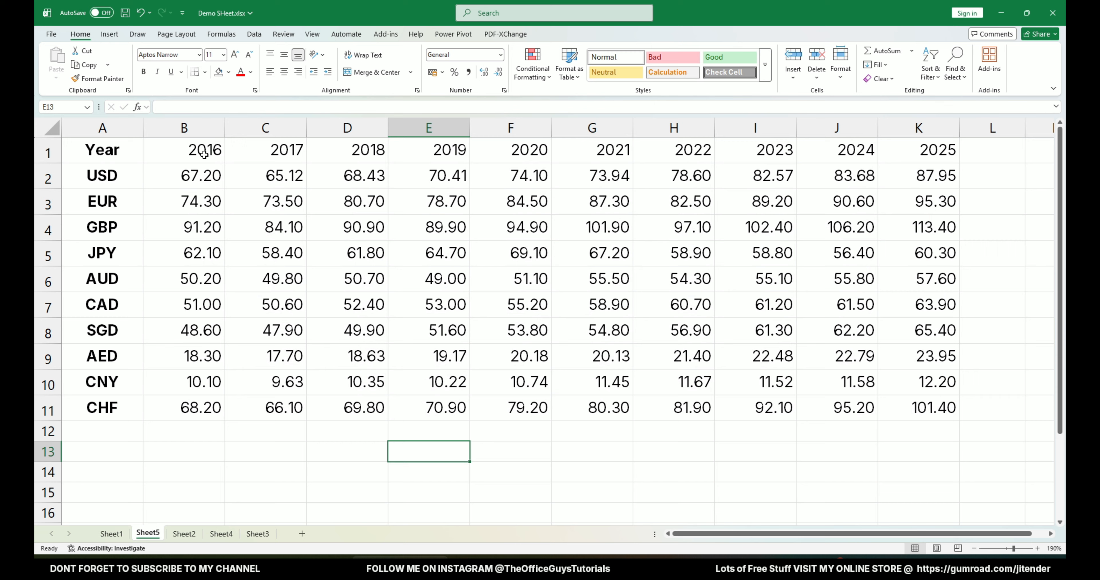
Center the year headings in B1:K1 and make them bold.
{"action": "left_click_drag", "start_coordinate": [201, 152], "coordinate": [947, 153]}
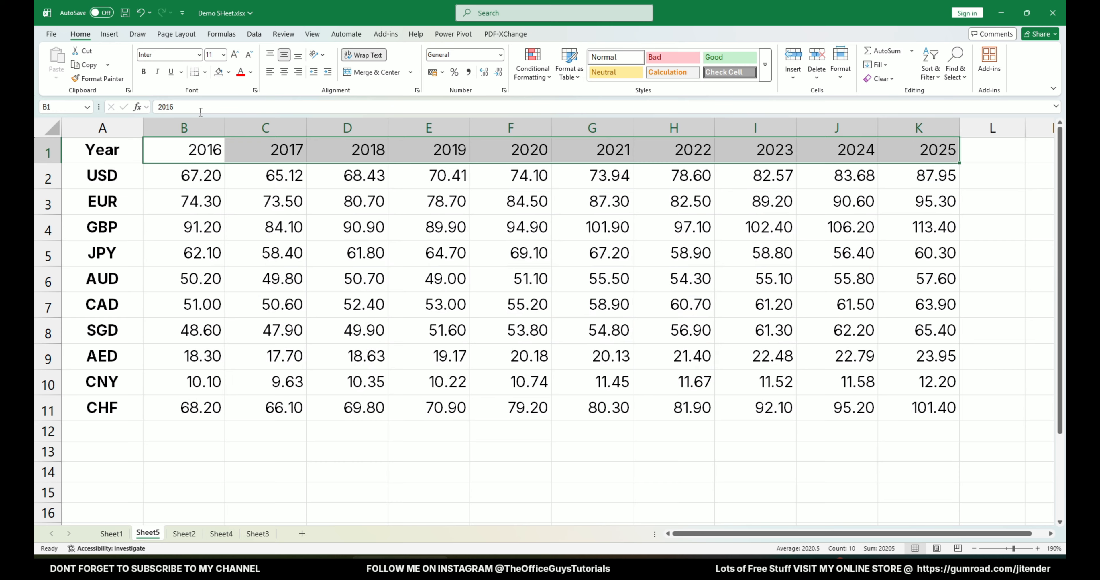
{"action": "left_click", "coordinate": [284, 72]}
{"action": "left_click", "coordinate": [144, 72]}
{"action": "left_click", "coordinate": [201, 230]}
Insert a blank row above the table and a blank column before its first column.
{"action": "left_click", "coordinate": [48, 154]}
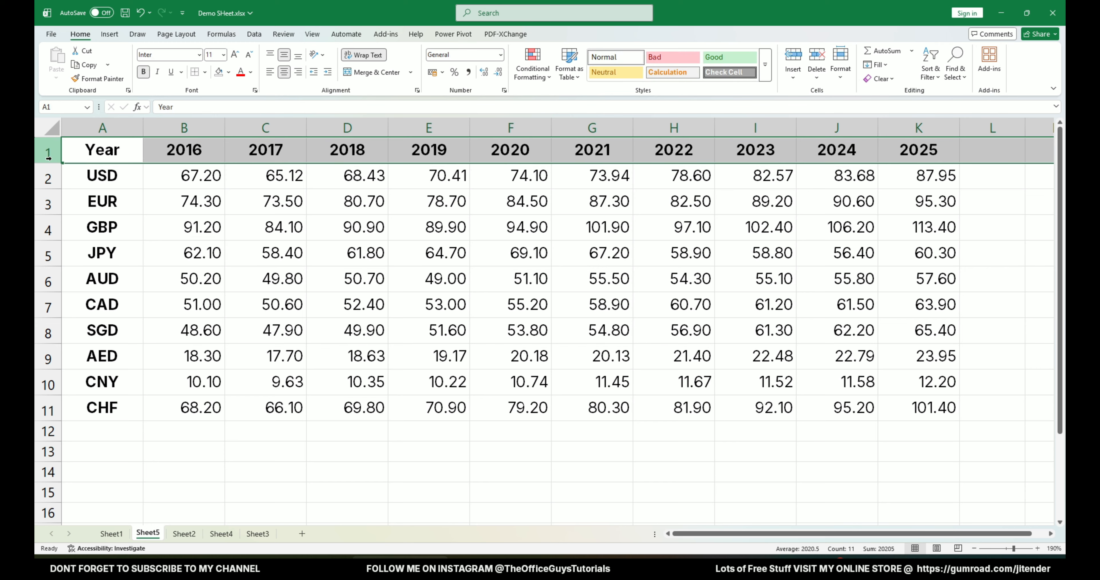
{"action": "right_click", "coordinate": [48, 154]}
{"action": "left_click", "coordinate": [68, 265]}
{"action": "right_click", "coordinate": [103, 128]}
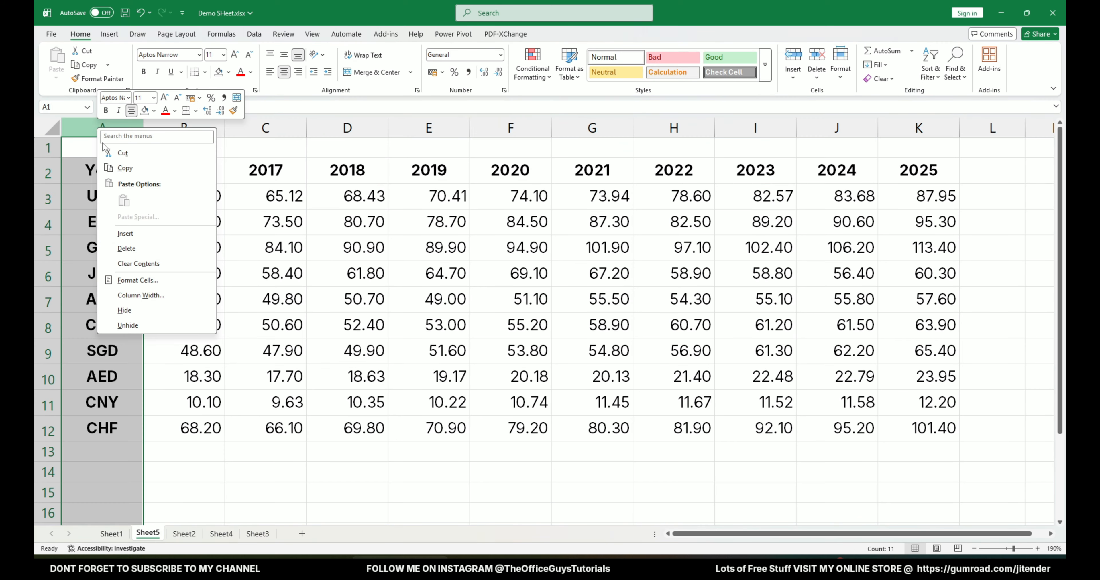
{"action": "left_click", "coordinate": [126, 233]}
{"action": "left_click", "coordinate": [87, 224]}
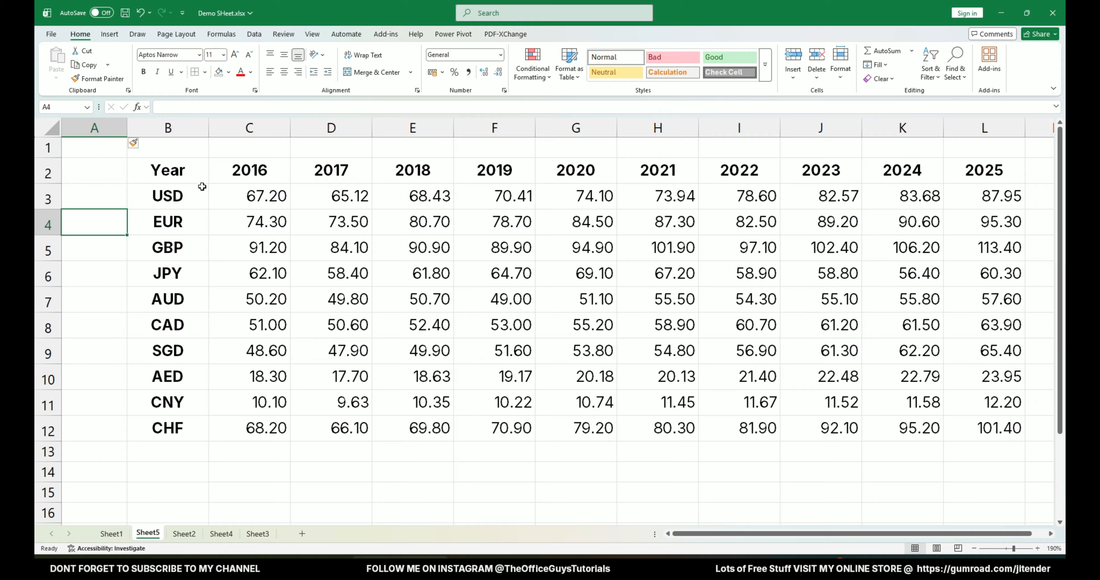
Reduce the font size of the whole table B2:L12 to 10.
{"action": "left_click_drag", "start_coordinate": [201, 177], "coordinate": [994, 427]}
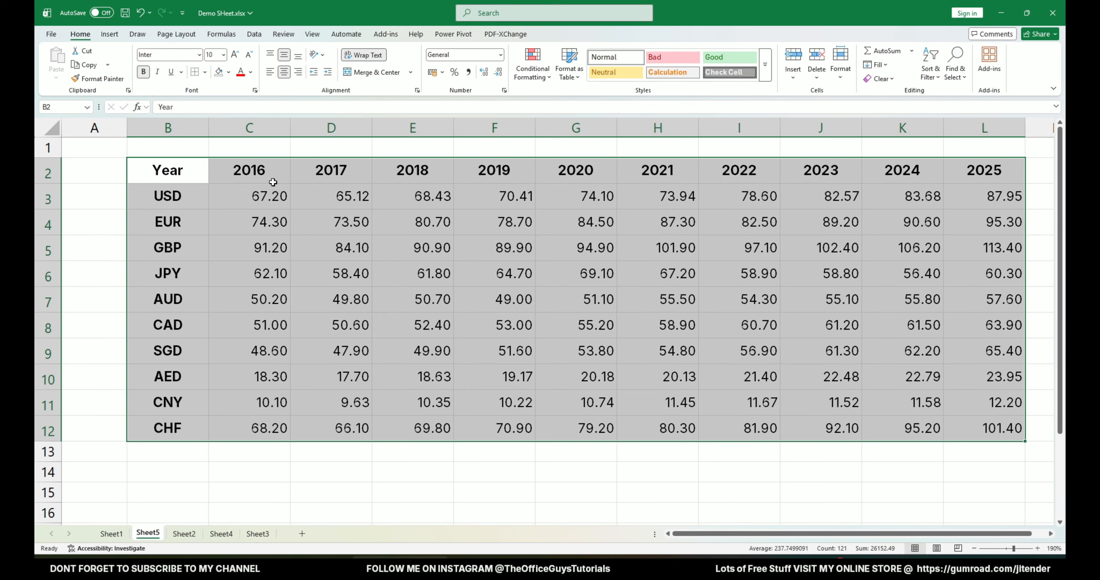
{"action": "left_click", "coordinate": [297, 242]}
{"action": "scroll", "coordinate": [298, 243], "scroll_direction": "down", "scroll_amount": 1}
{"action": "left_click", "coordinate": [674, 460]}
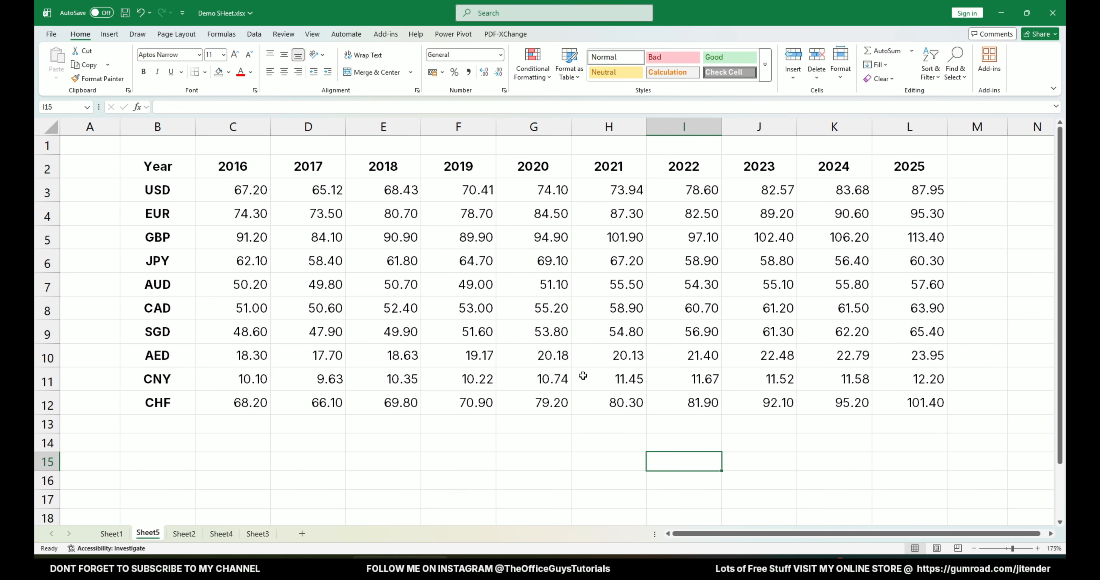
Compare the new table on Sheet5 with the raw data on Sheet1 and the example on Sheet4.
{"action": "left_click", "coordinate": [112, 535]}
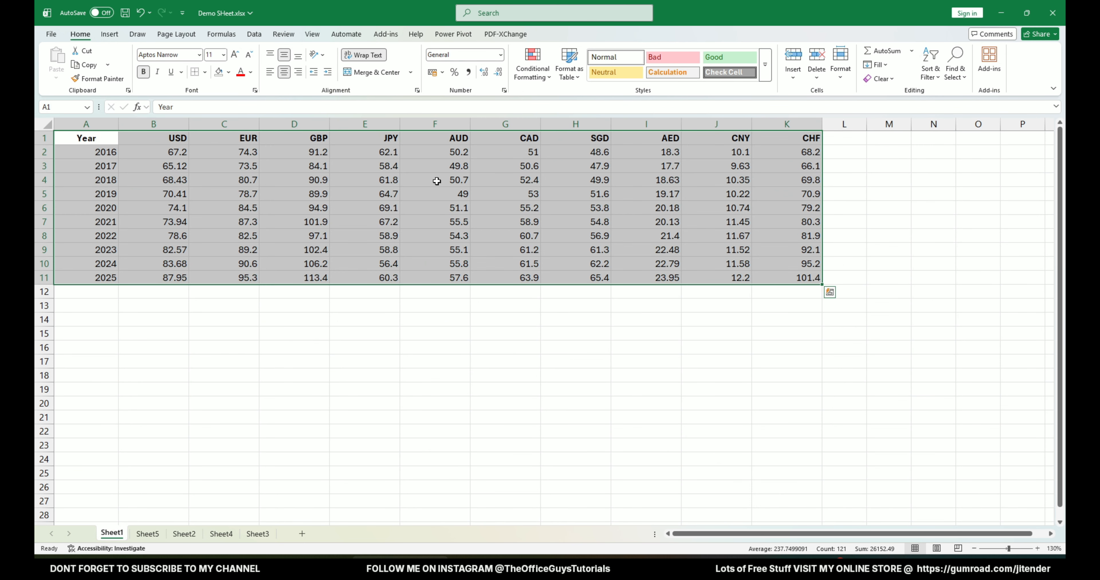
{"action": "left_click", "coordinate": [147, 534]}
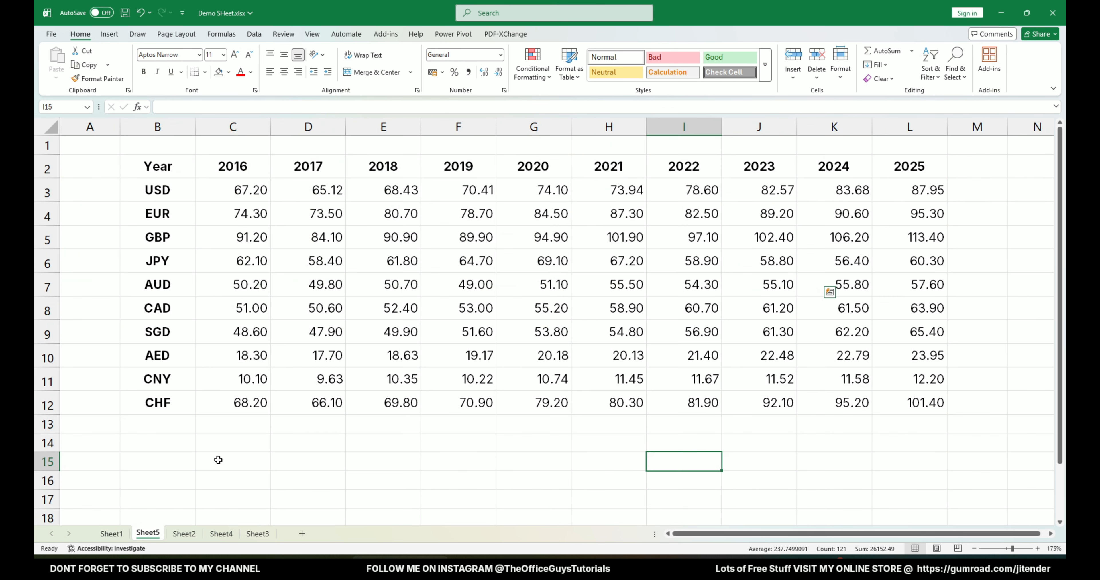
{"action": "left_click", "coordinate": [307, 461]}
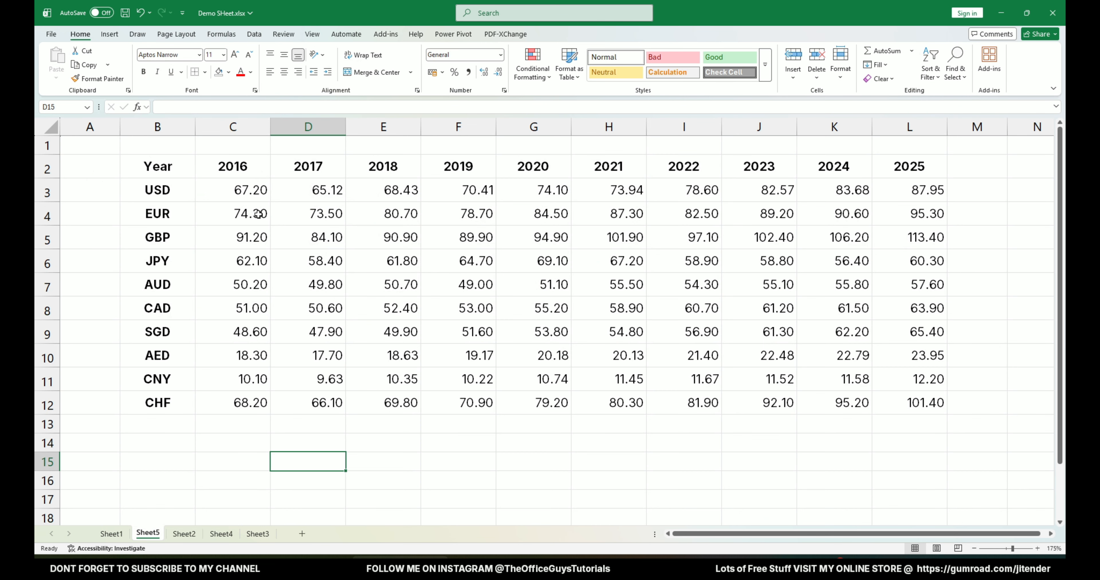
Add a thick bottom border to the header row B2:L2 and to the last table row B12:L12.
{"action": "left_click_drag", "start_coordinate": [157, 166], "coordinate": [909, 167]}
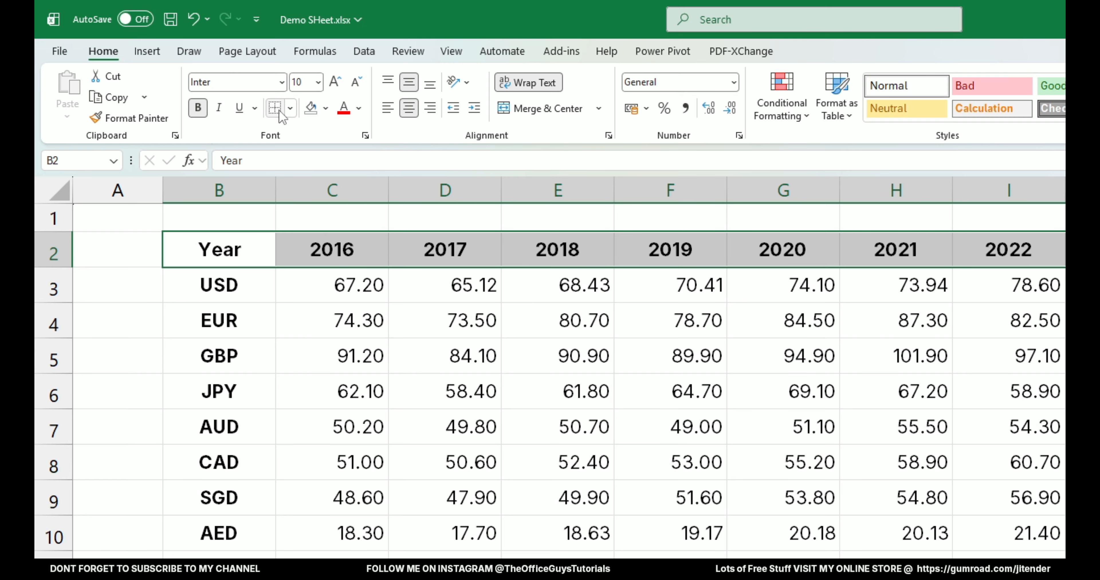
{"action": "left_click", "coordinate": [290, 109]}
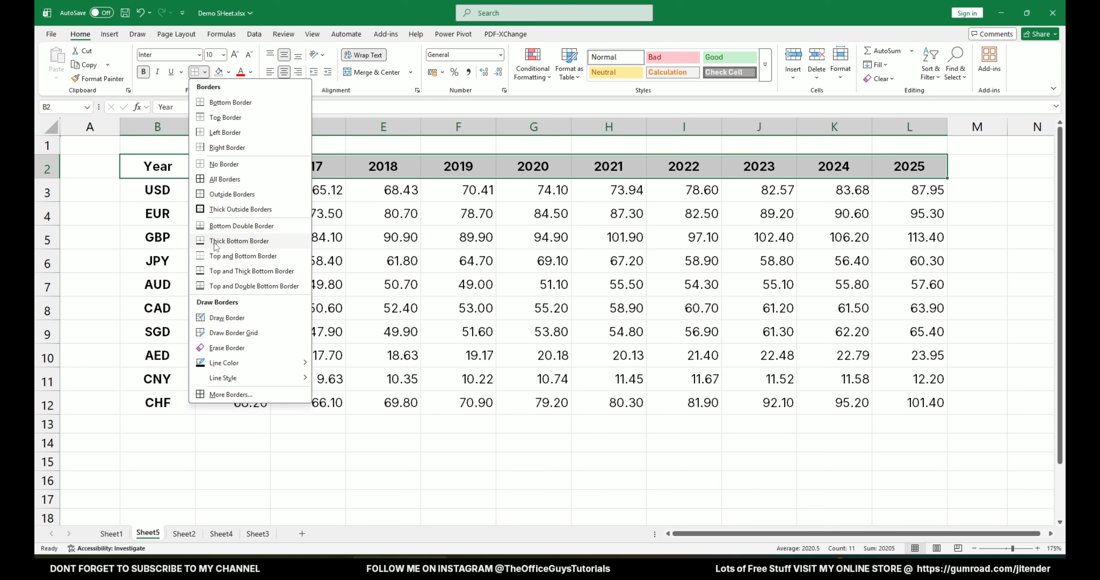
{"action": "left_click", "coordinate": [265, 241]}
{"action": "left_click_drag", "start_coordinate": [162, 403], "coordinate": [912, 404]}
{"action": "left_click", "coordinate": [195, 72]}
{"action": "left_click", "coordinate": [117, 196]}
{"action": "left_click", "coordinate": [266, 458]}
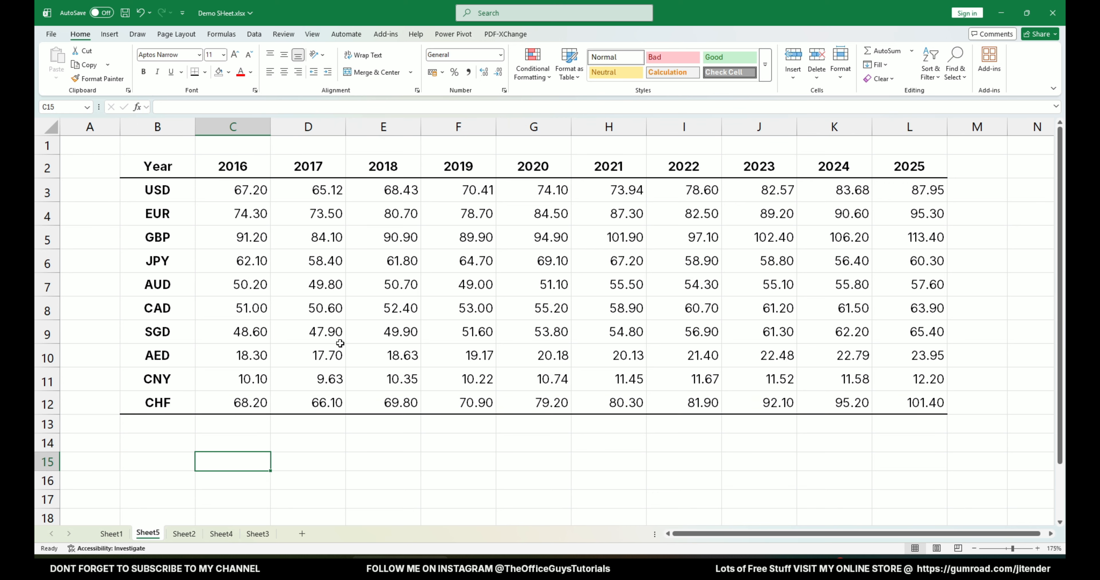
Turn off the gridlines on Sheet5.
{"action": "scroll", "coordinate": [521, 303], "scroll_direction": "down", "scroll_amount": 1}
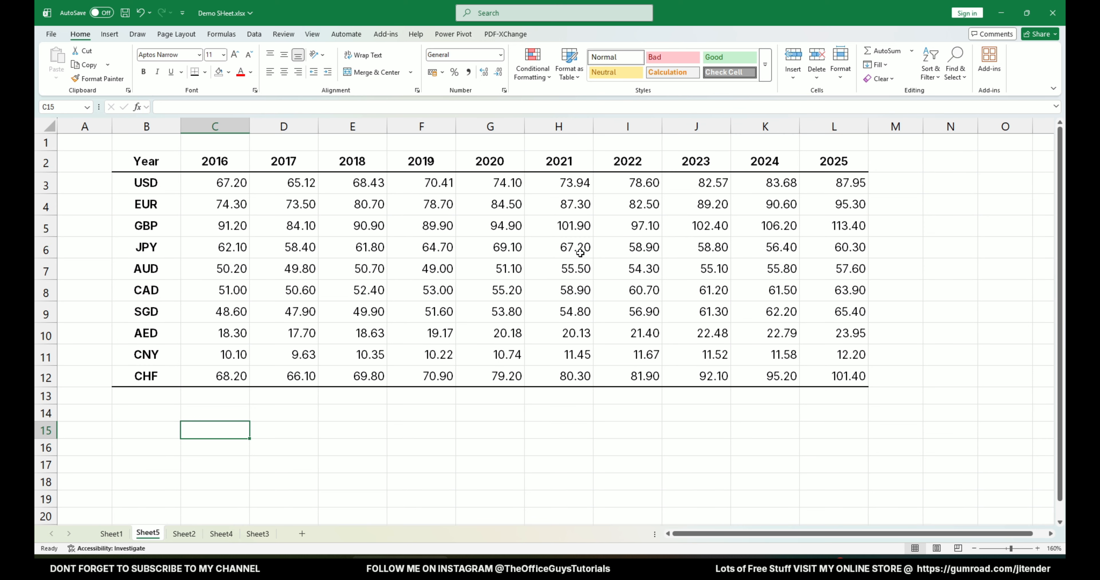
{"action": "left_click", "coordinate": [310, 37]}
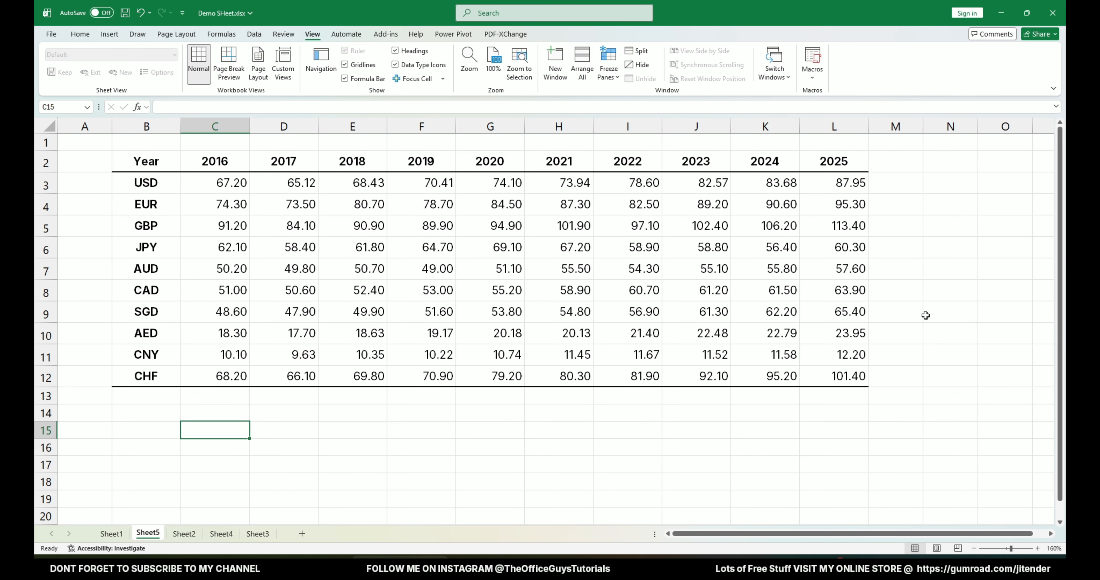
{"action": "left_click", "coordinate": [358, 68]}
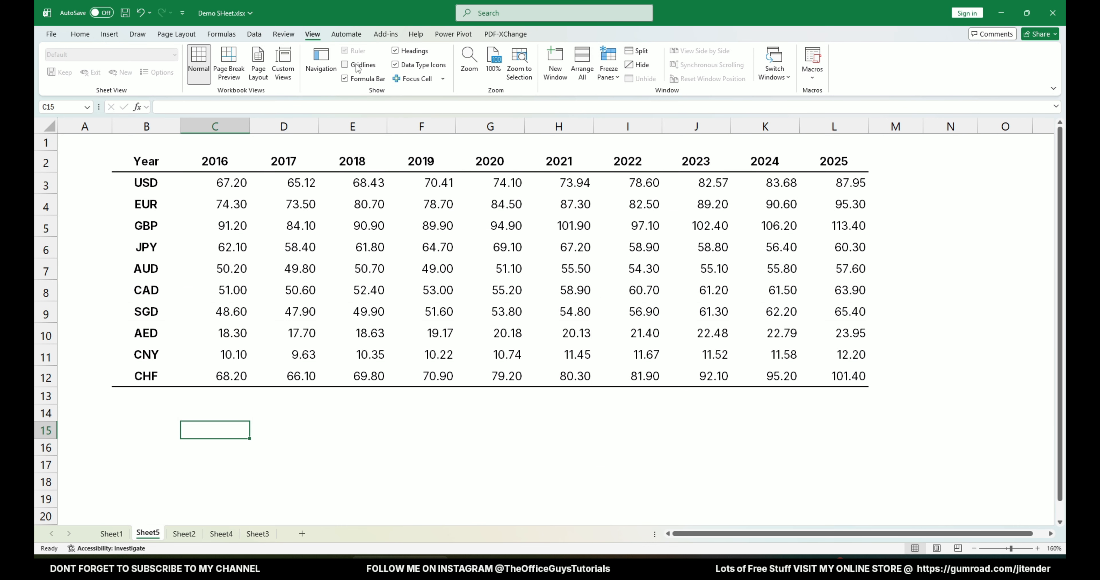
{"action": "left_click", "coordinate": [1002, 312]}
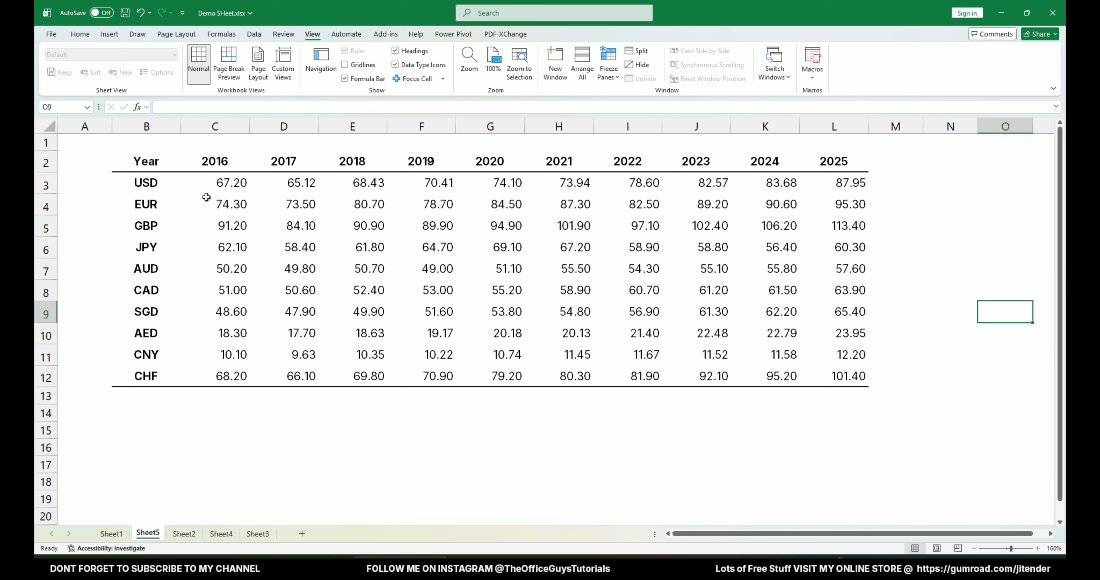
Right-align the year headings in C2:L2.
{"action": "left_click_drag", "start_coordinate": [225, 162], "coordinate": [837, 163]}
{"action": "left_click", "coordinate": [81, 36]}
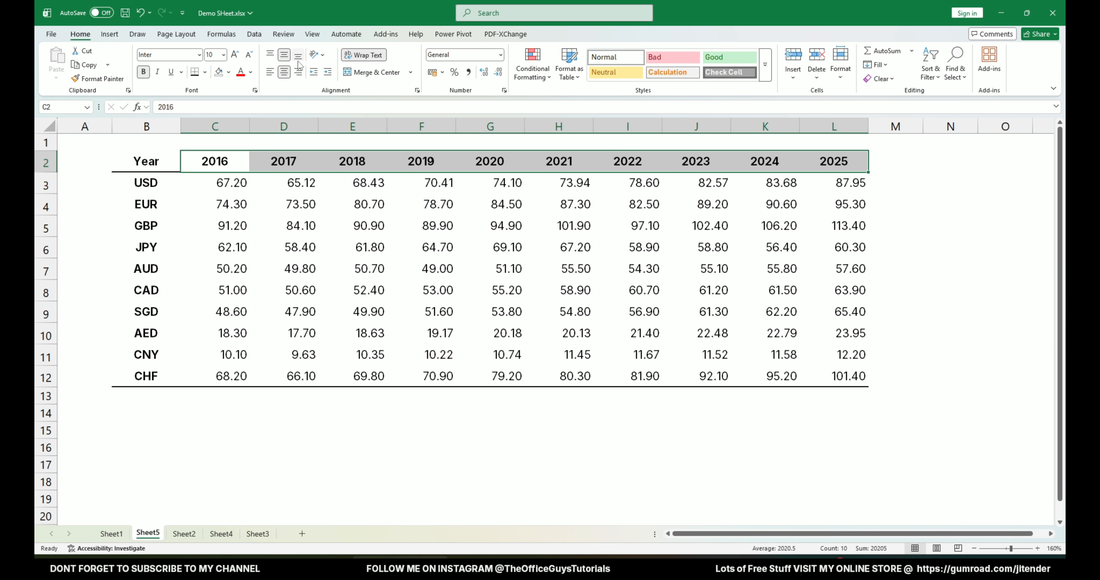
{"action": "left_click", "coordinate": [299, 72]}
{"action": "left_click", "coordinate": [245, 229]}
Center the year headings and exchange rates in C2:L12.
{"action": "left_click_drag", "start_coordinate": [233, 163], "coordinate": [843, 382]}
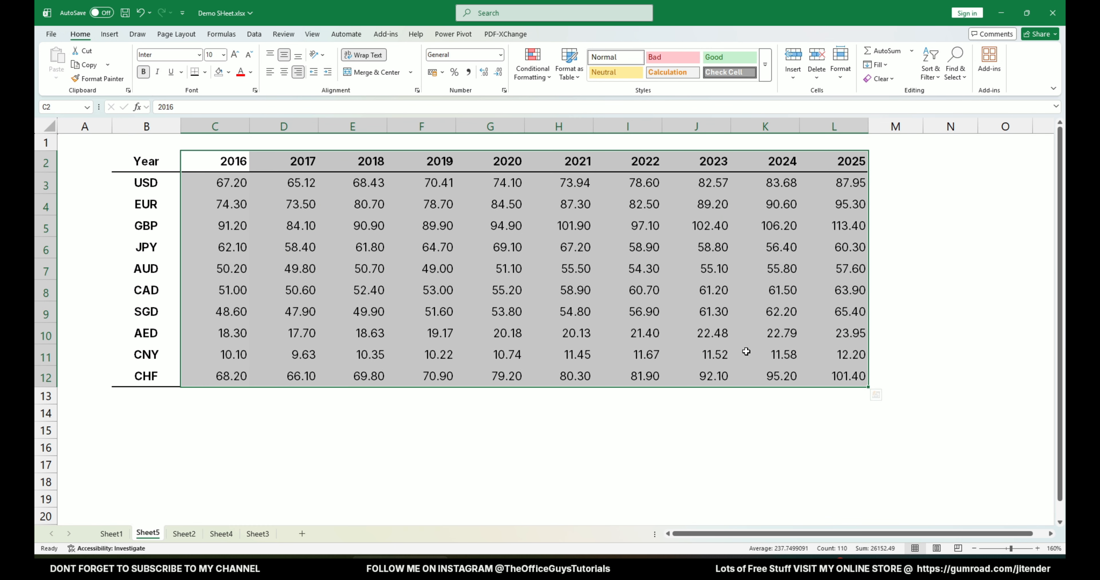
{"action": "left_click", "coordinate": [284, 72]}
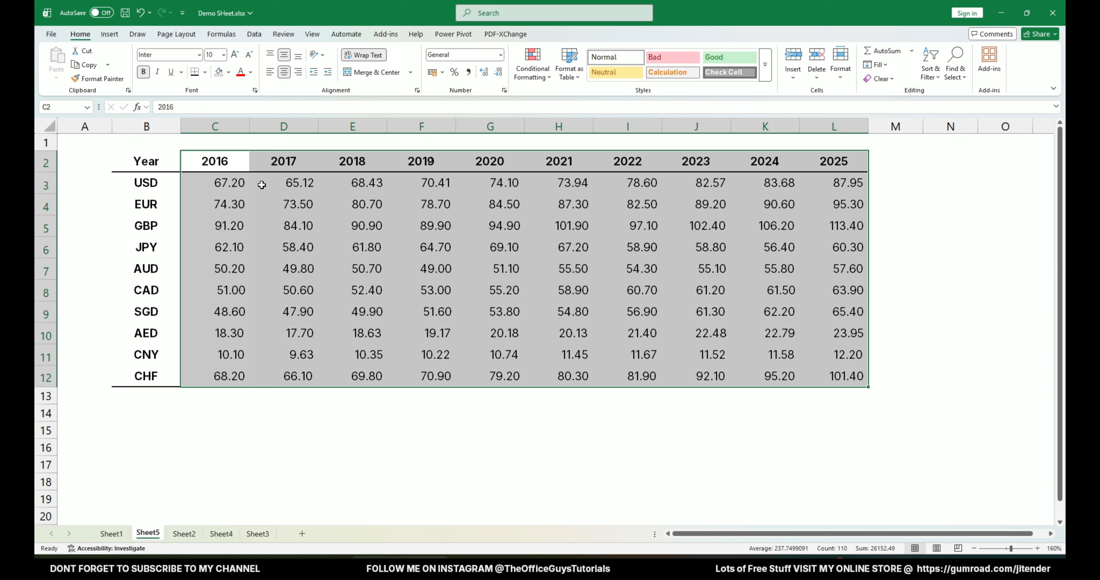
{"action": "left_click", "coordinate": [284, 72]}
{"action": "left_click", "coordinate": [285, 72]}
Set the number format of the exchange rates in C3:L12 to General.
{"action": "left_click", "coordinate": [442, 72]}
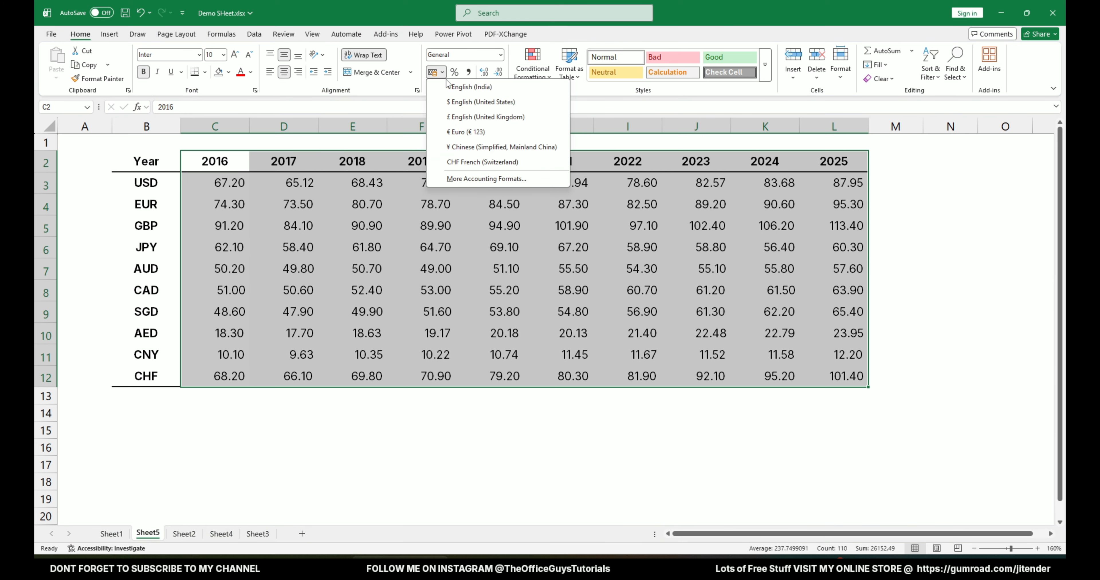
{"action": "left_click", "coordinate": [501, 56]}
{"action": "left_click", "coordinate": [470, 91]}
{"action": "left_click", "coordinate": [304, 238]}
{"action": "left_click_drag", "start_coordinate": [216, 184], "coordinate": [849, 381]}
{"action": "left_click", "coordinate": [848, 381]}
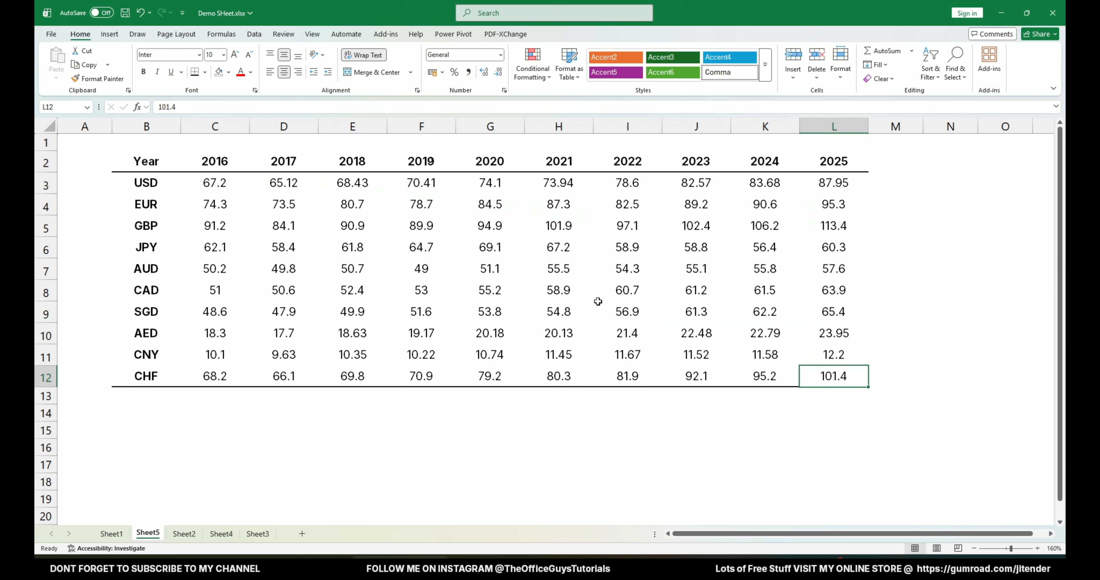
{"action": "left_click", "coordinate": [263, 466]}
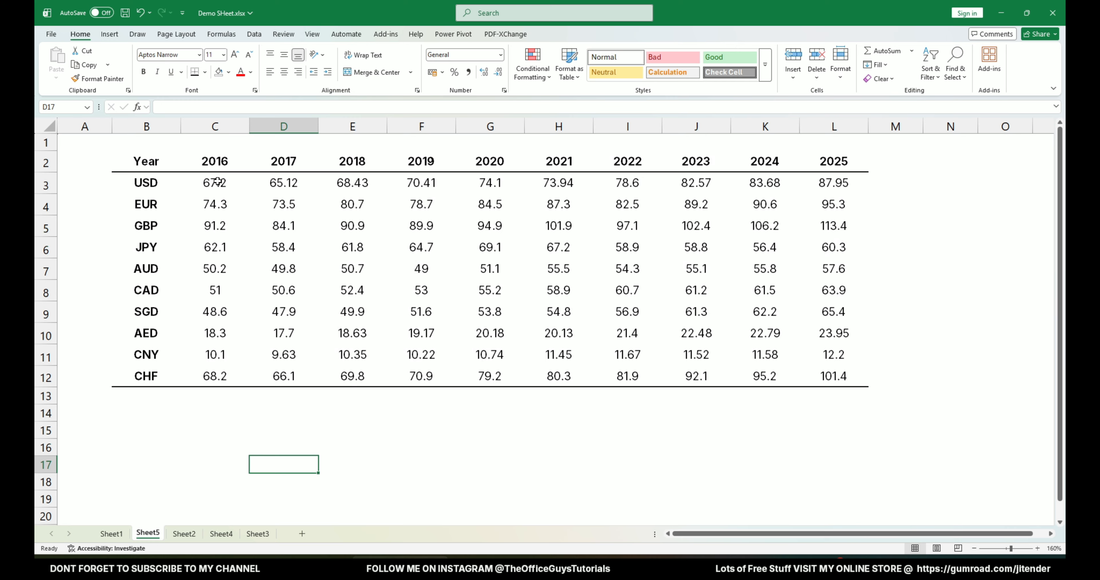
Fill the header row B2:L2 with the light gray theme color.
{"action": "left_click_drag", "start_coordinate": [136, 161], "coordinate": [832, 161]}
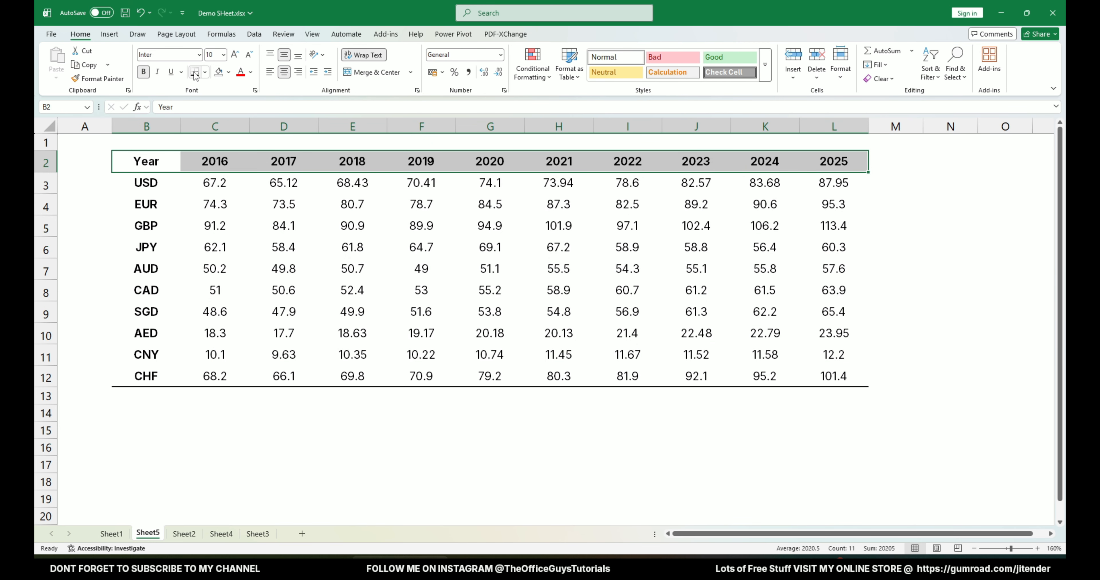
{"action": "left_click", "coordinate": [205, 72]}
{"action": "left_click", "coordinate": [229, 73]}
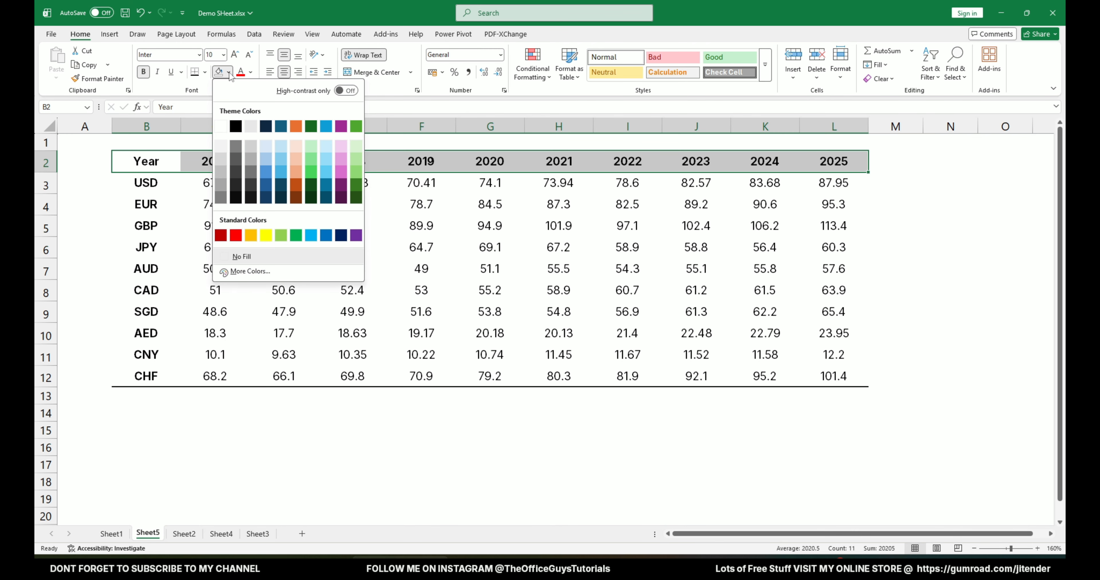
{"action": "left_click", "coordinate": [251, 126]}
Apply a top and bottom border to the header row B2:L2.
{"action": "left_click_drag", "start_coordinate": [141, 162], "coordinate": [852, 165]}
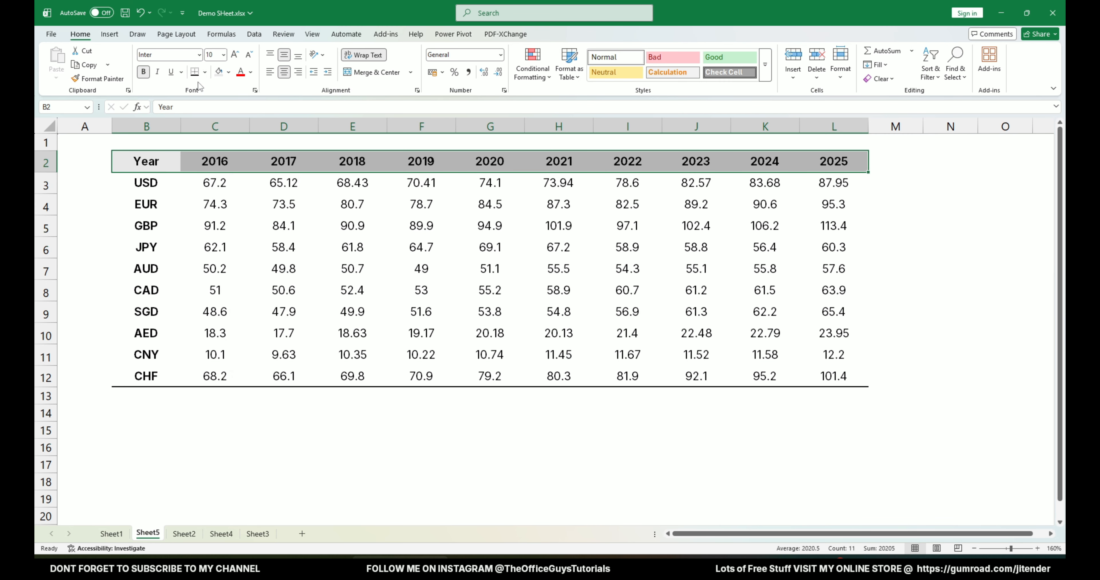
{"action": "left_click", "coordinate": [205, 72]}
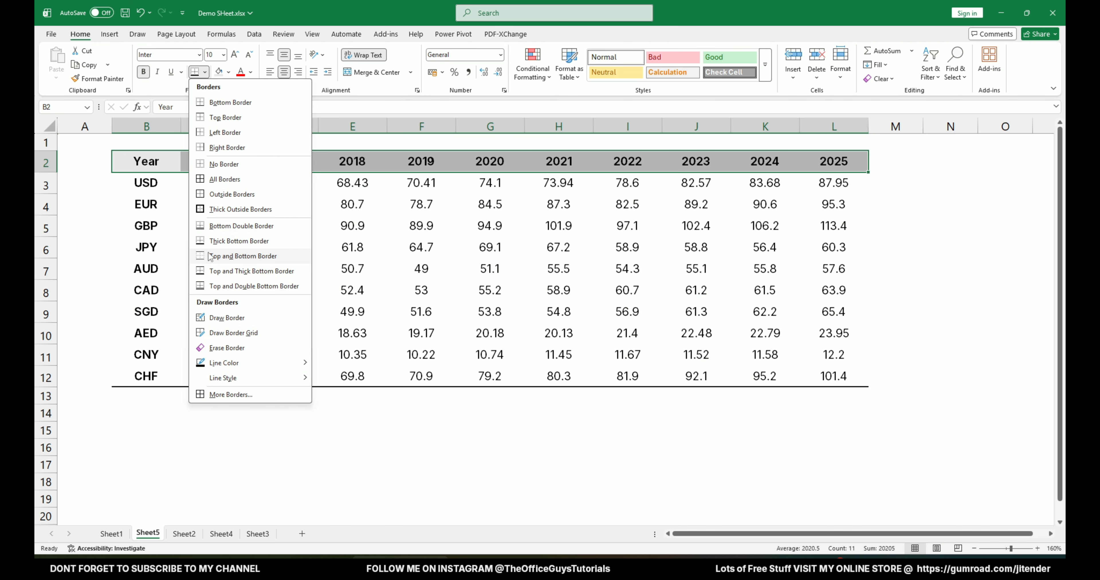
{"action": "left_click", "coordinate": [253, 256]}
{"action": "left_click", "coordinate": [215, 247]}
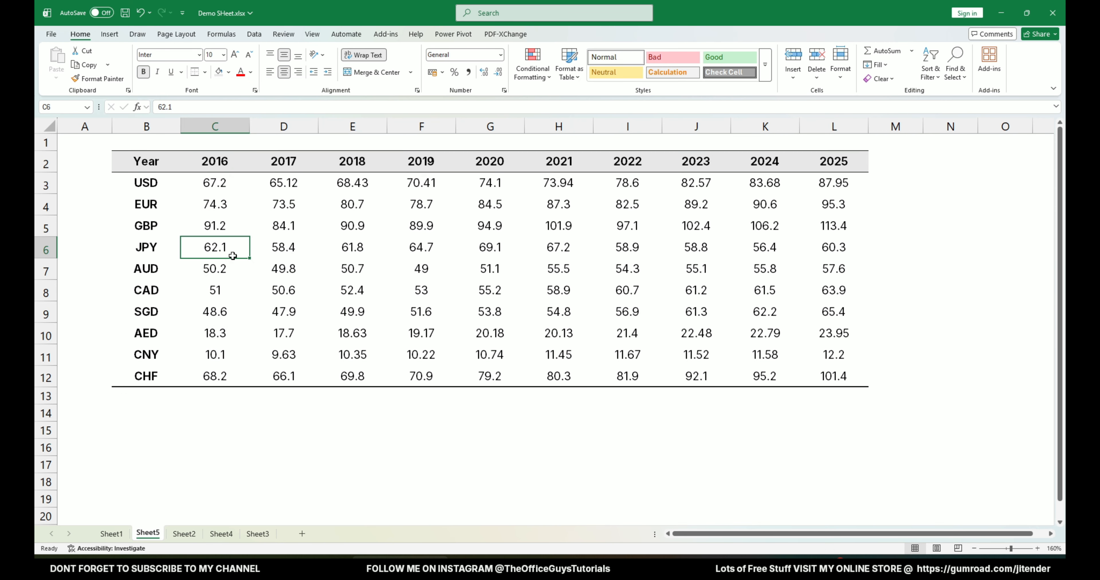
{"action": "left_click", "coordinate": [206, 431]}
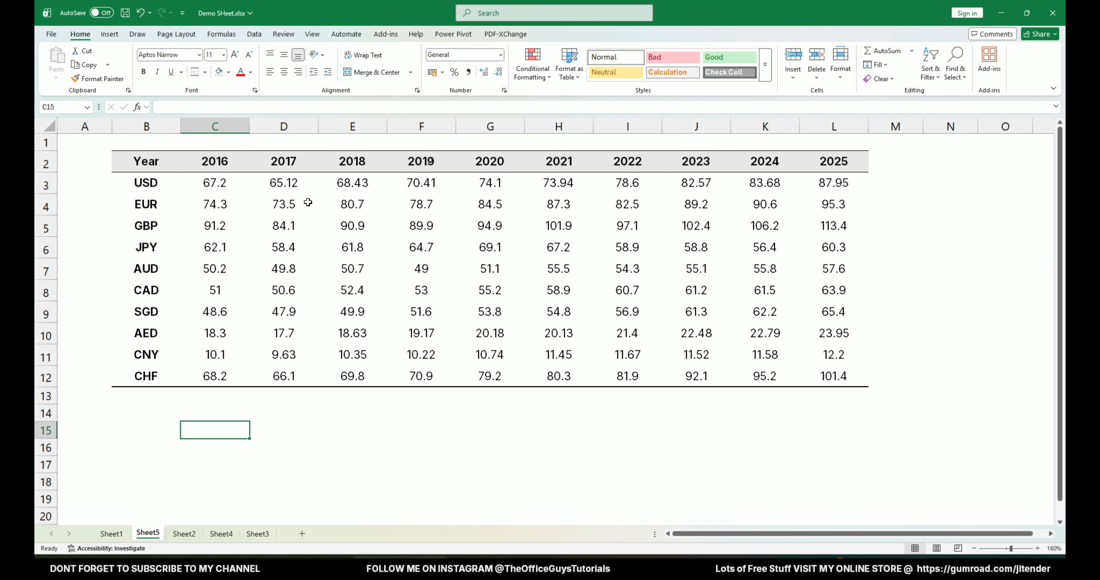
Insert a blank row above the header row to make room for a title in B2.
{"action": "left_click_drag", "start_coordinate": [149, 376], "coordinate": [843, 378]}
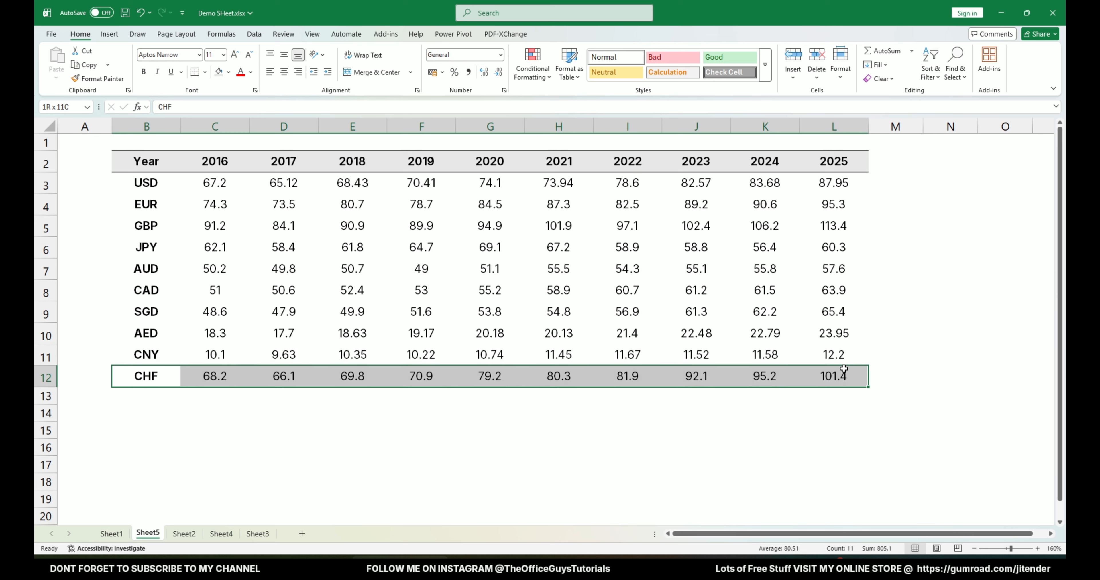
{"action": "left_click", "coordinate": [834, 412]}
{"action": "right_click", "coordinate": [36, 164]}
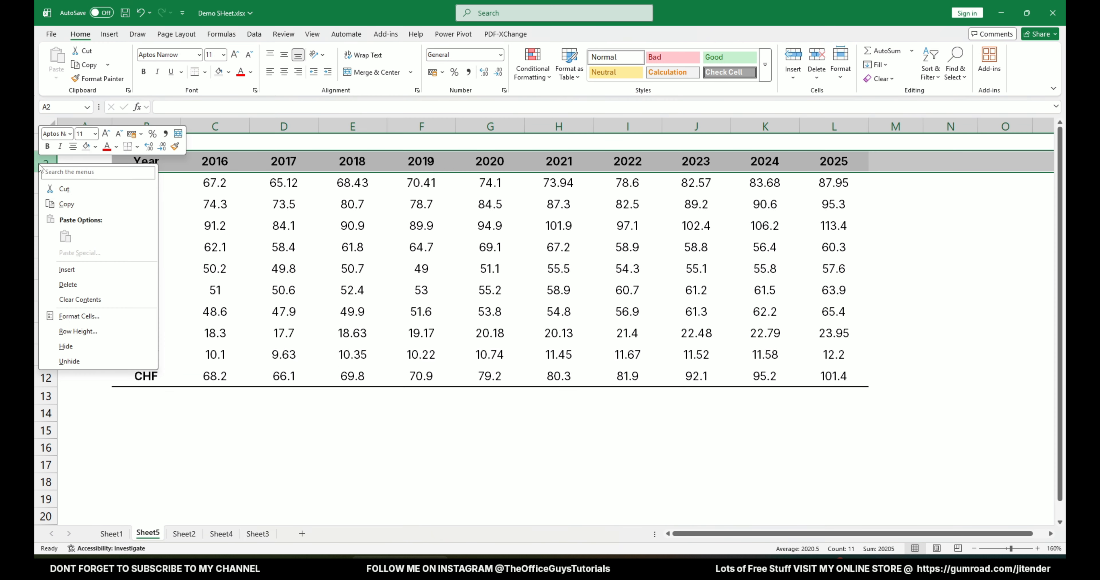
{"action": "left_click", "coordinate": [73, 270]}
{"action": "left_click", "coordinate": [159, 153]}
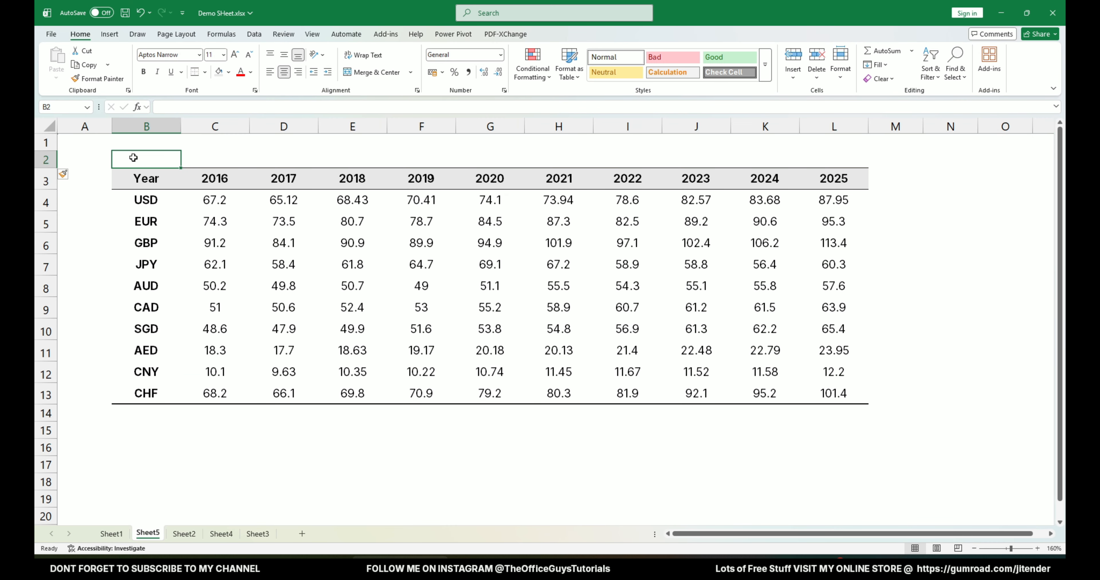
Copy the title "Annual Average Currency Exchange Rates vs Indian Rupee" from Sheet4 and paste it into B2 on Sheet5.
{"action": "left_click", "coordinate": [233, 538]}
{"action": "left_click", "coordinate": [114, 162]}
{"action": "key", "text": "ctrl+c"}
{"action": "left_click", "coordinate": [148, 533]}
{"action": "key", "text": "ctrl+v"}
{"action": "left_click", "coordinate": [147, 268]}
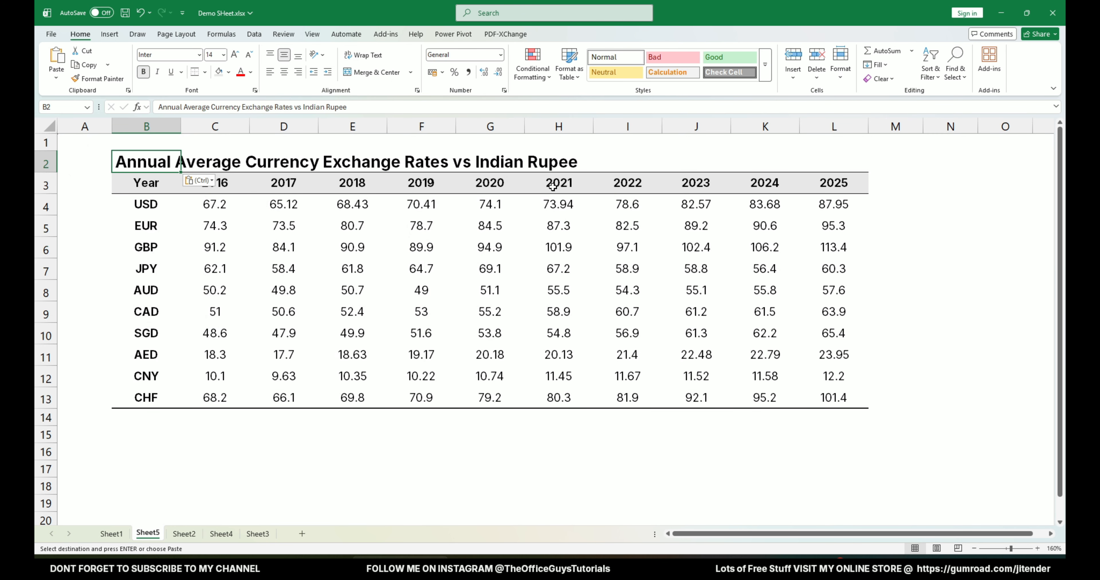
Increase the height of title row 2 slightly.
{"action": "left_click_drag", "start_coordinate": [47, 175], "coordinate": [46, 182]}
{"action": "left_click", "coordinate": [117, 242]}
{"action": "left_click", "coordinate": [101, 271]}
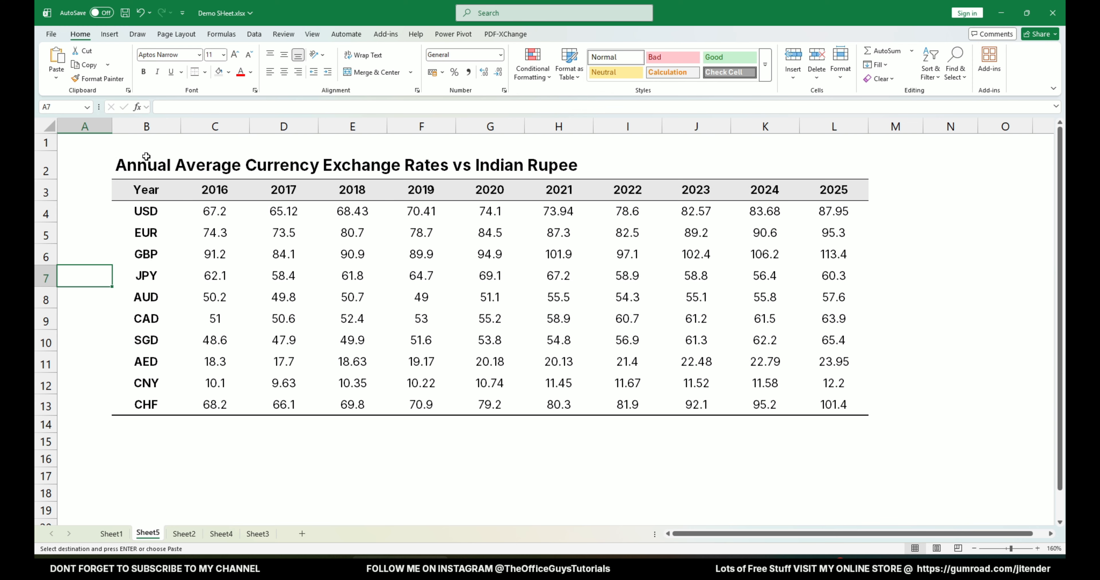
Change the font color of the title in B2 to a dark gray theme shade.
{"action": "left_click", "coordinate": [146, 156]}
{"action": "left_click", "coordinate": [251, 72]}
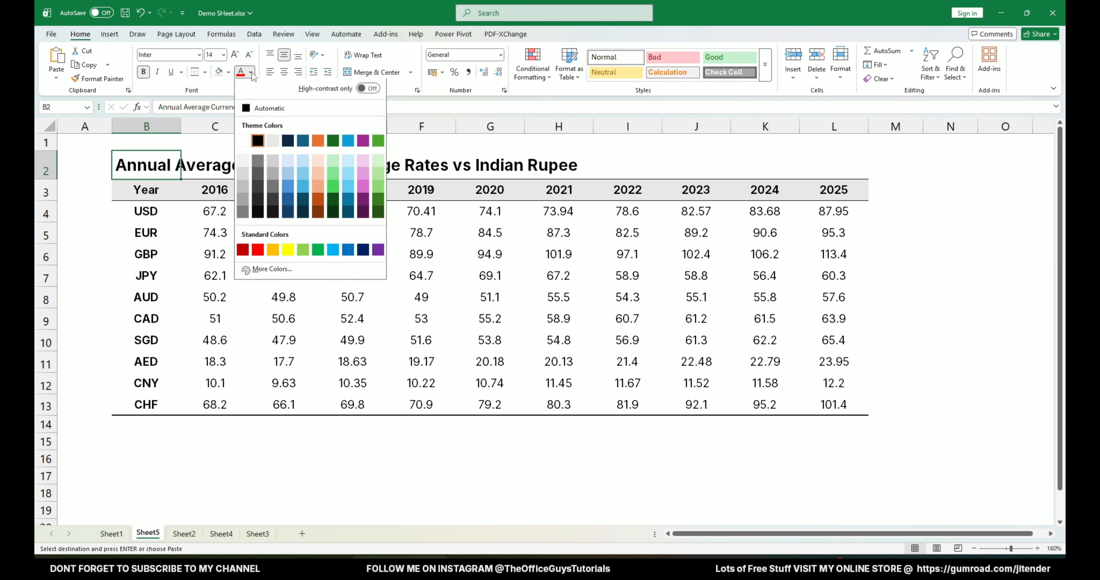
{"action": "left_click", "coordinate": [257, 190]}
Apply the same dark gray font color to the header row B3:L3 and the currency labels B4:B13.
{"action": "left_click_drag", "start_coordinate": [147, 190], "coordinate": [822, 191]}
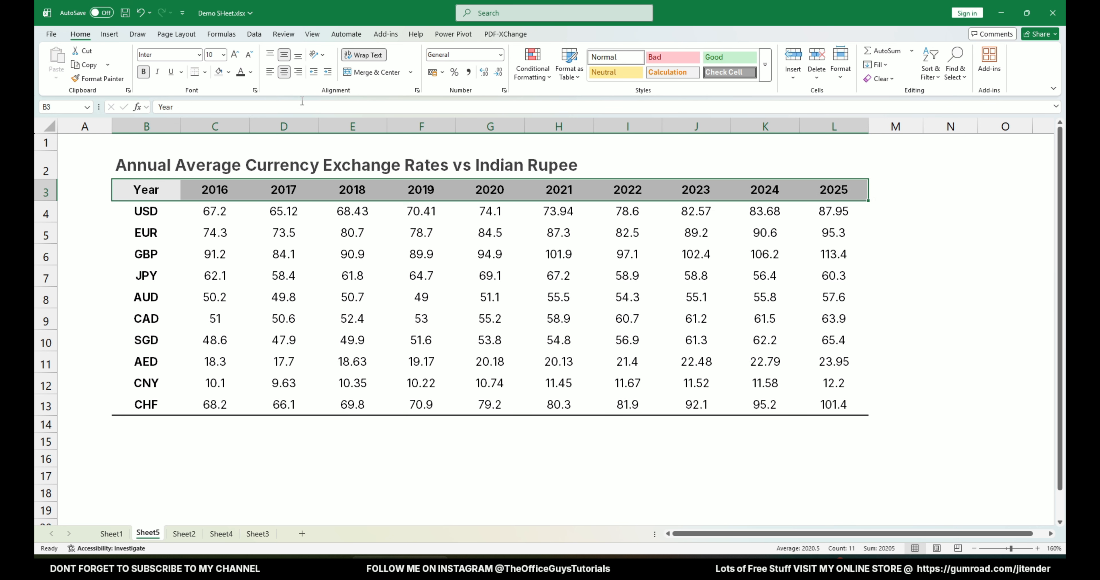
{"action": "left_click", "coordinate": [241, 72]}
{"action": "left_click_drag", "start_coordinate": [151, 215], "coordinate": [149, 405]}
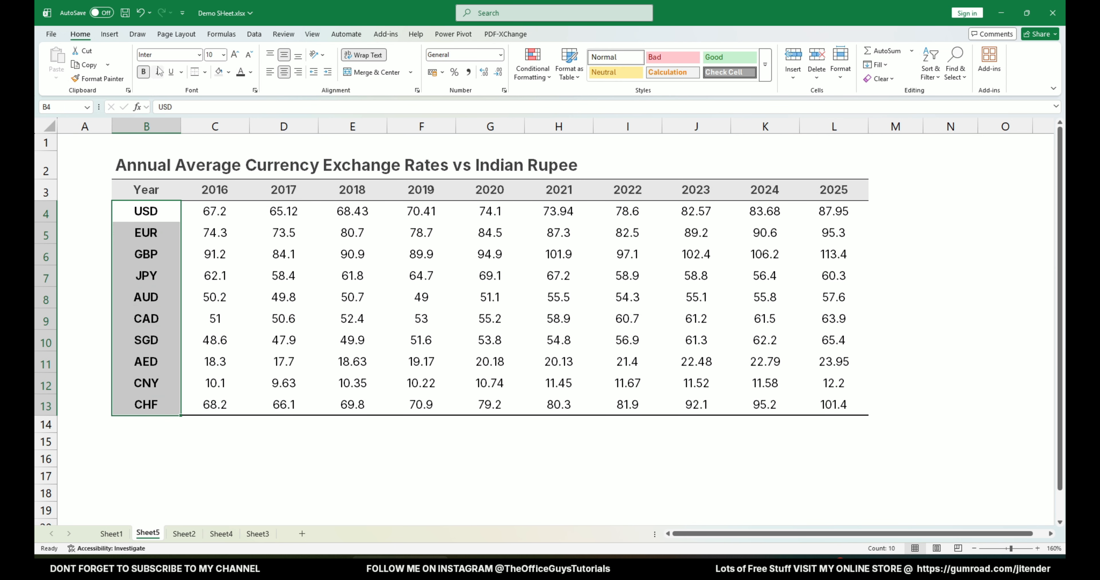
{"action": "left_click", "coordinate": [242, 76]}
{"action": "left_click", "coordinate": [284, 458]}
{"action": "scroll", "coordinate": [366, 313], "scroll_direction": "up", "scroll_amount": 2}
{"action": "scroll", "coordinate": [381, 303], "scroll_direction": "down", "scroll_amount": 2}
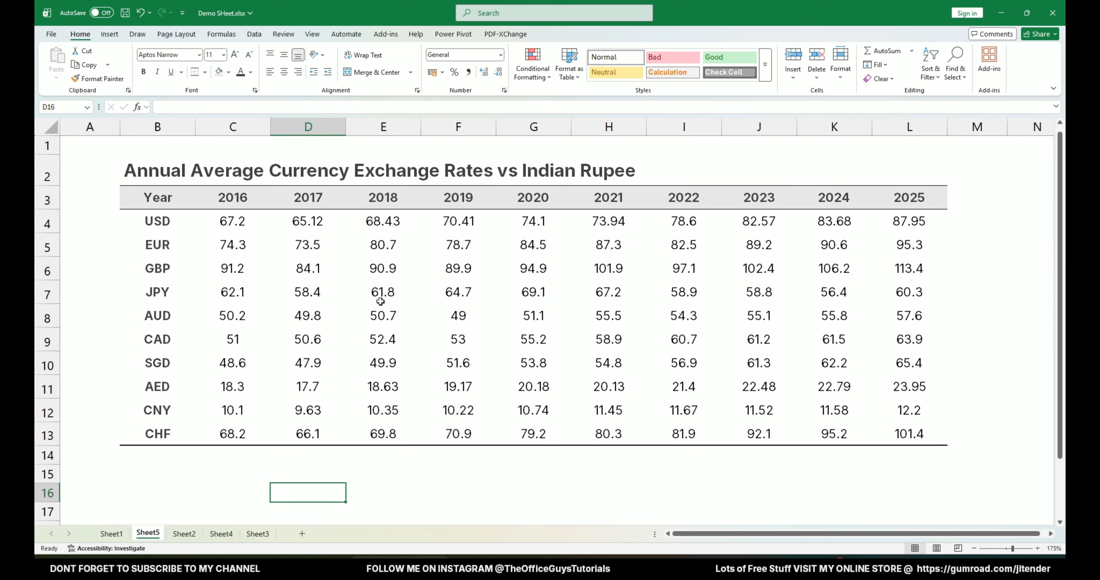
Darken the title in B2 by giving its font the darkest gray shade in the black theme column.
{"action": "left_click", "coordinate": [146, 167]}
{"action": "left_click", "coordinate": [250, 72]}
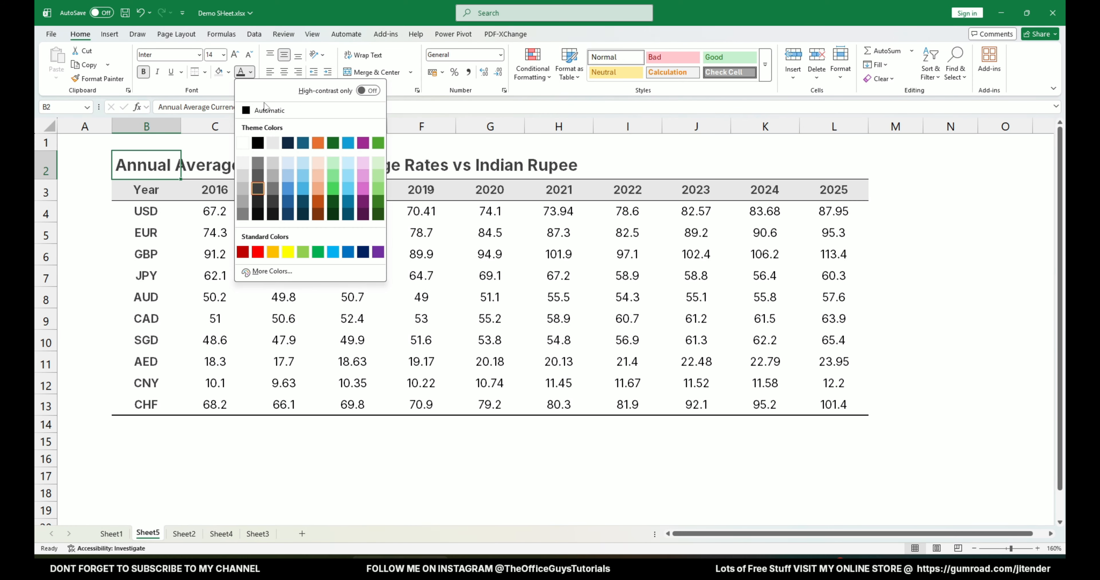
{"action": "left_click", "coordinate": [258, 213]}
{"action": "left_click", "coordinate": [215, 255]}
{"action": "left_click", "coordinate": [146, 276]}
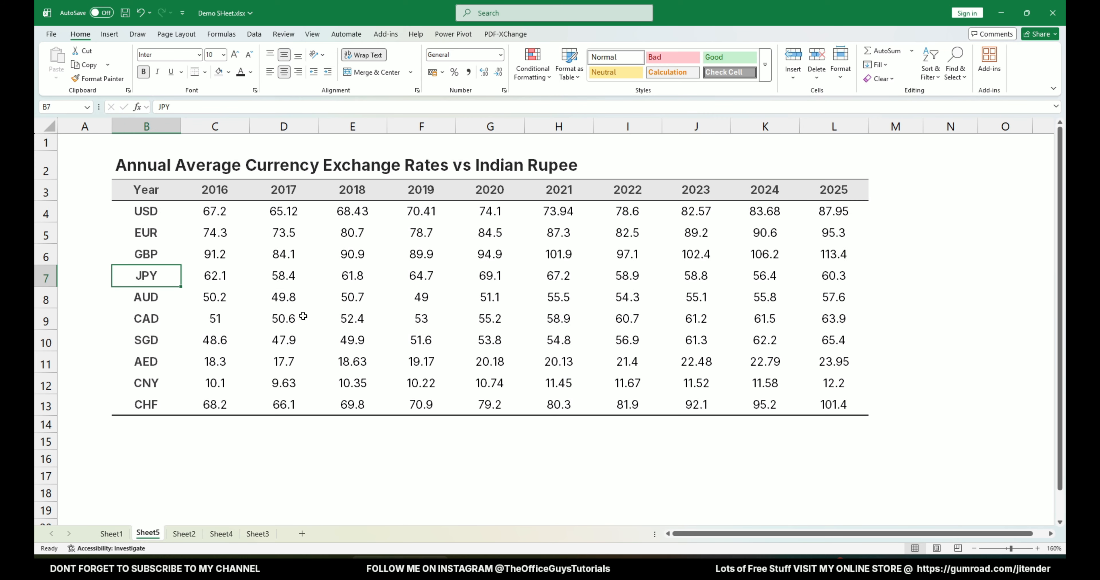
{"action": "left_click", "coordinate": [397, 421]}
{"action": "left_click", "coordinate": [144, 431]}
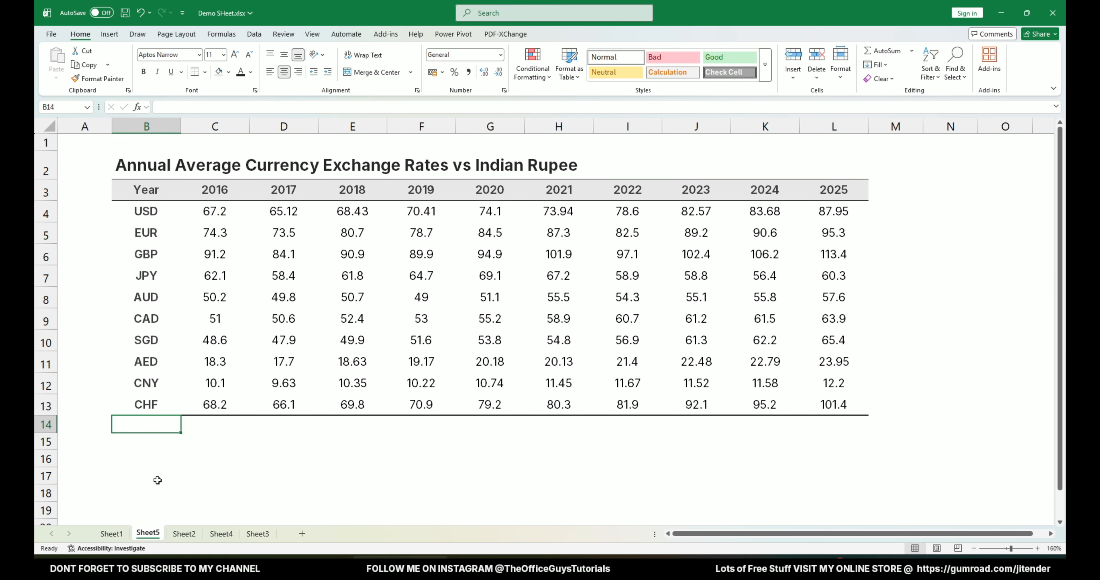
Copy the RBI source reference from B1 on Sheet3 into cell B14 below the table on Sheet5.
{"action": "left_click", "coordinate": [222, 534]}
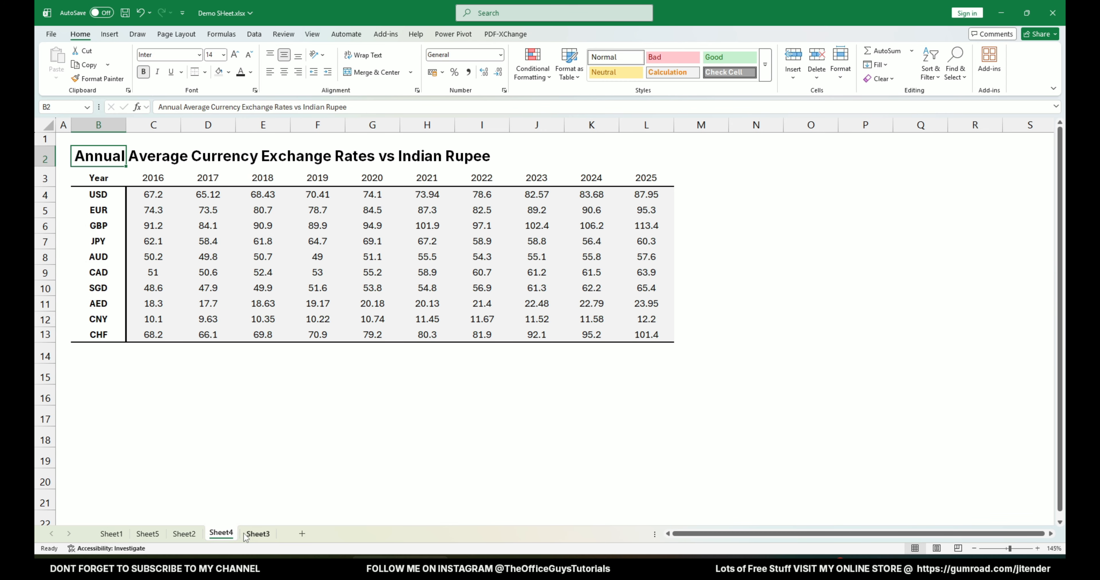
{"action": "left_click", "coordinate": [253, 535]}
{"action": "left_click", "coordinate": [182, 154]}
{"action": "key", "text": "ctrl+c"}
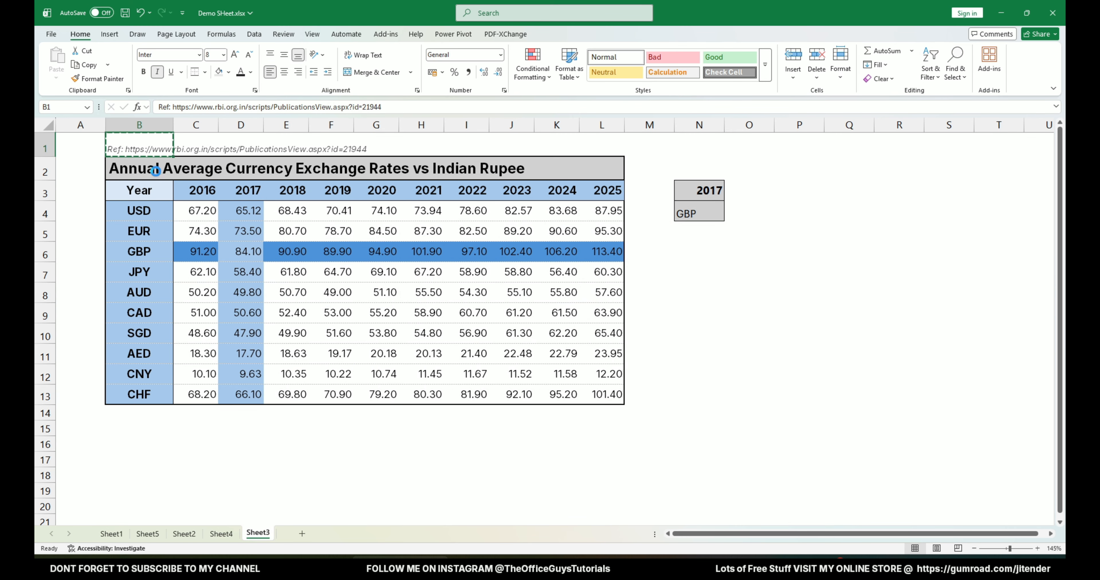
{"action": "left_click", "coordinate": [147, 534]}
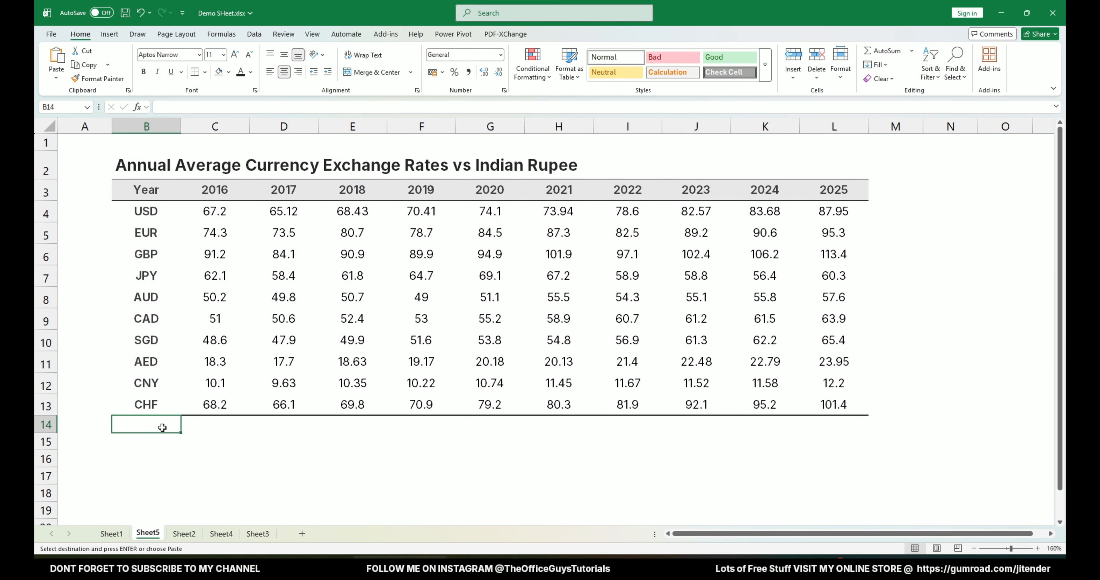
{"action": "key", "text": "ctrl+v"}
Set the font color of the reference note in B14 to a gray shade from the black theme column.
{"action": "left_click", "coordinate": [165, 453]}
{"action": "left_click", "coordinate": [145, 428]}
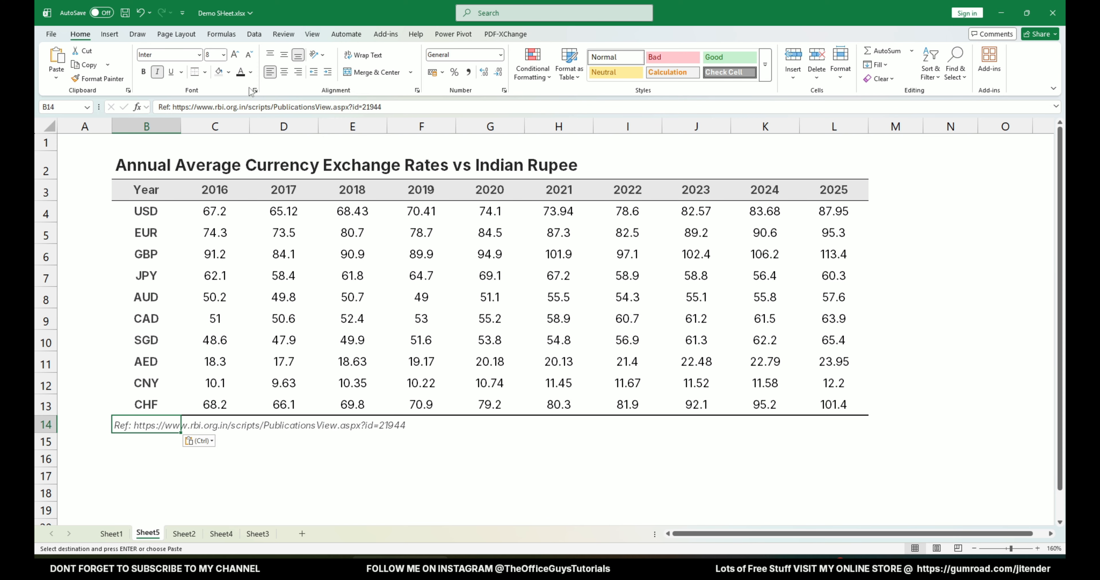
{"action": "left_click", "coordinate": [250, 72]}
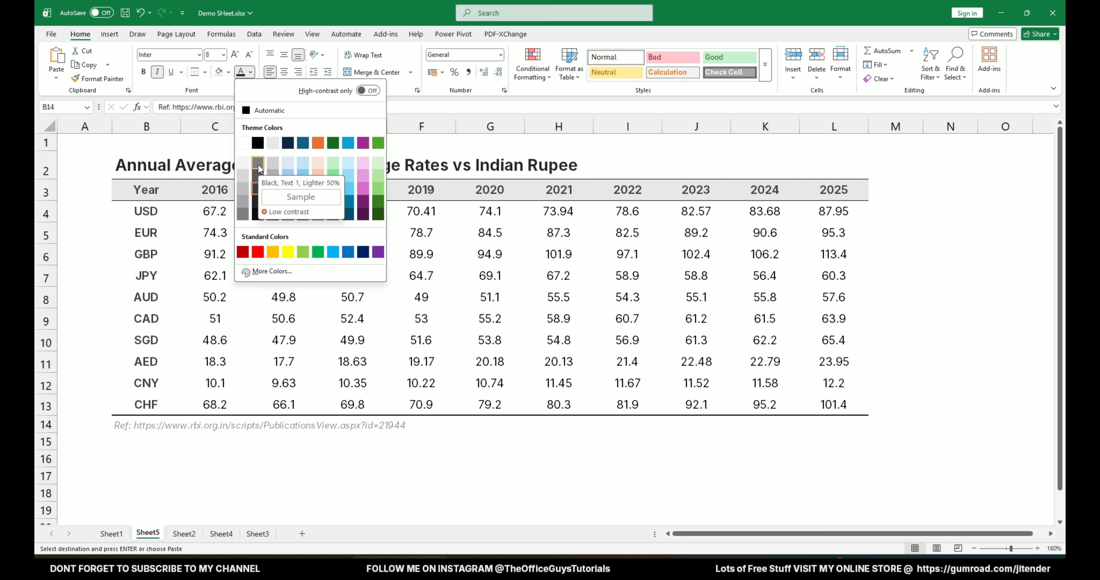
{"action": "left_click", "coordinate": [258, 164]}
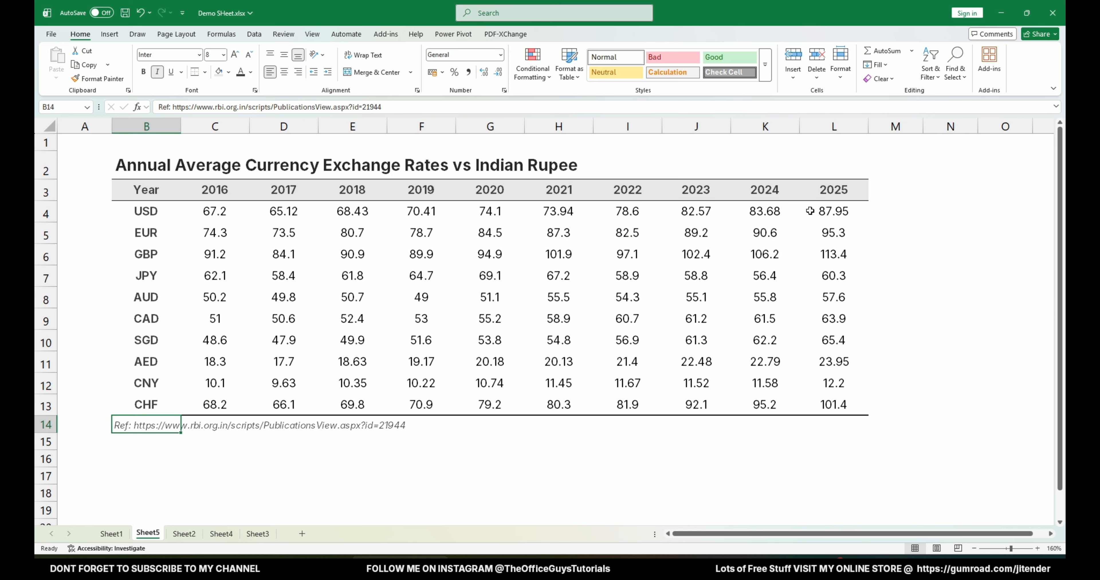
{"action": "left_click", "coordinate": [203, 462]}
{"action": "scroll", "coordinate": [530, 234], "scroll_direction": "up", "scroll_amount": 1}
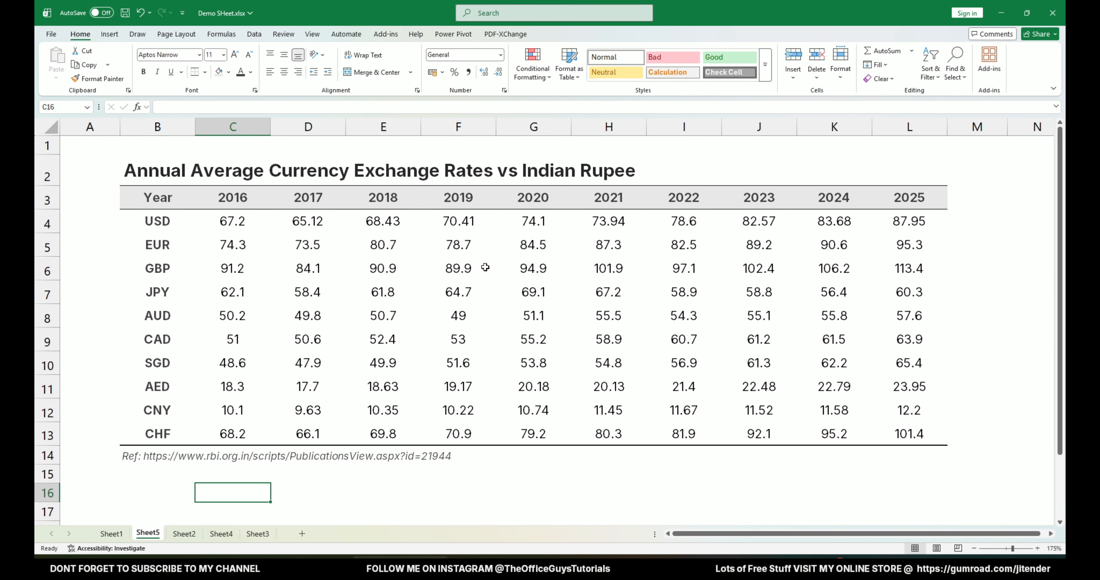
Compare the raw data on Sheet1 with the formatted table on Sheet5 and the highlighted table on Sheet3.
{"action": "left_click", "coordinate": [113, 534]}
{"action": "left_click", "coordinate": [239, 261]}
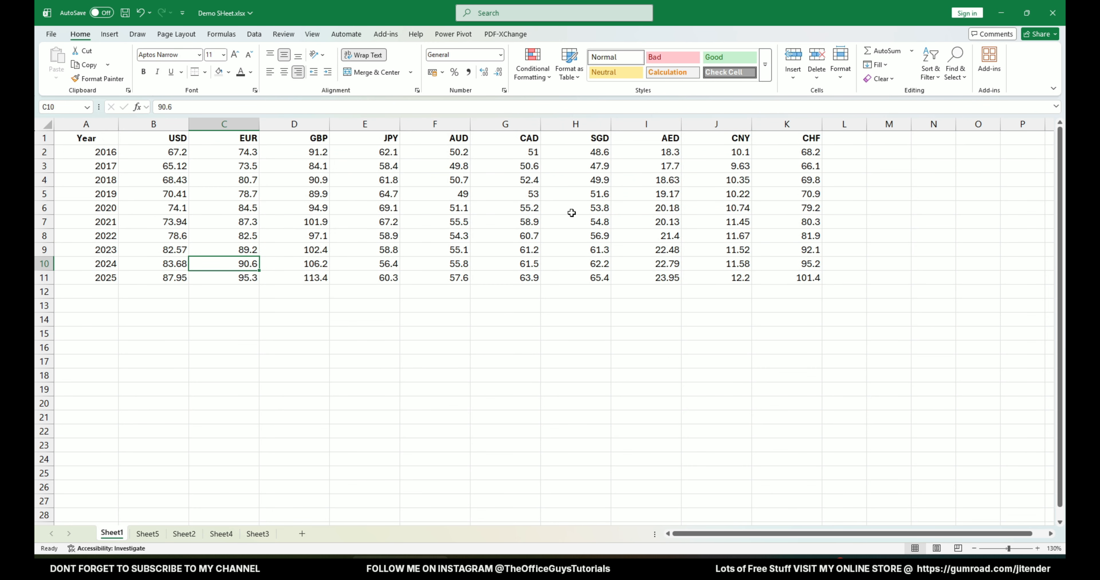
{"action": "left_click", "coordinate": [147, 534]}
{"action": "left_click", "coordinate": [376, 493]}
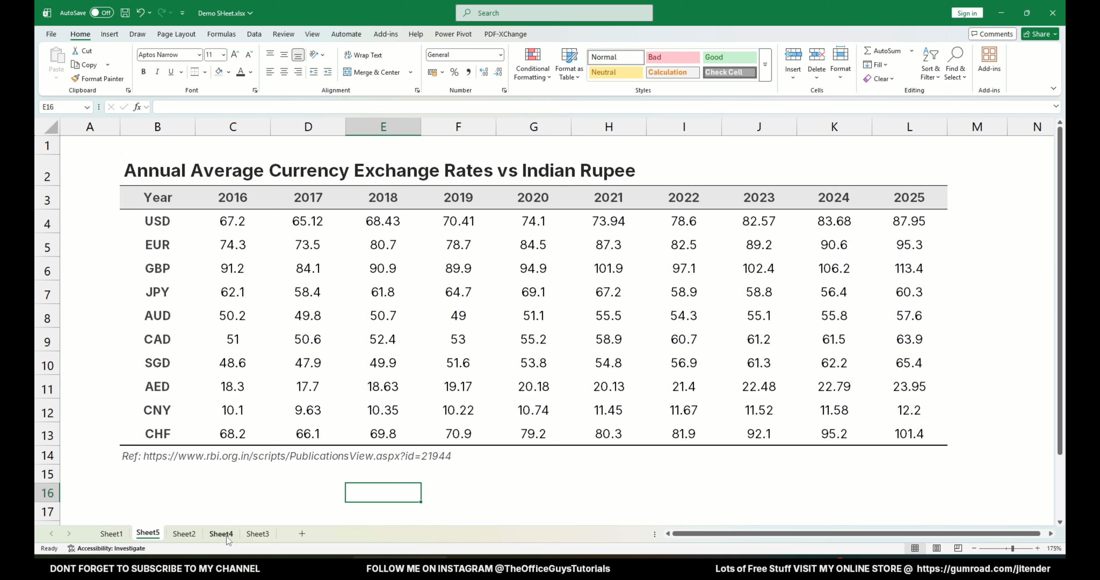
{"action": "left_click", "coordinate": [257, 534]}
{"action": "left_click_drag", "start_coordinate": [145, 160], "coordinate": [599, 389]}
Create a copy of Sheet5 at the end of the workbook and show the copy.
{"action": "left_click", "coordinate": [147, 534]}
{"action": "right_click", "coordinate": [149, 534]}
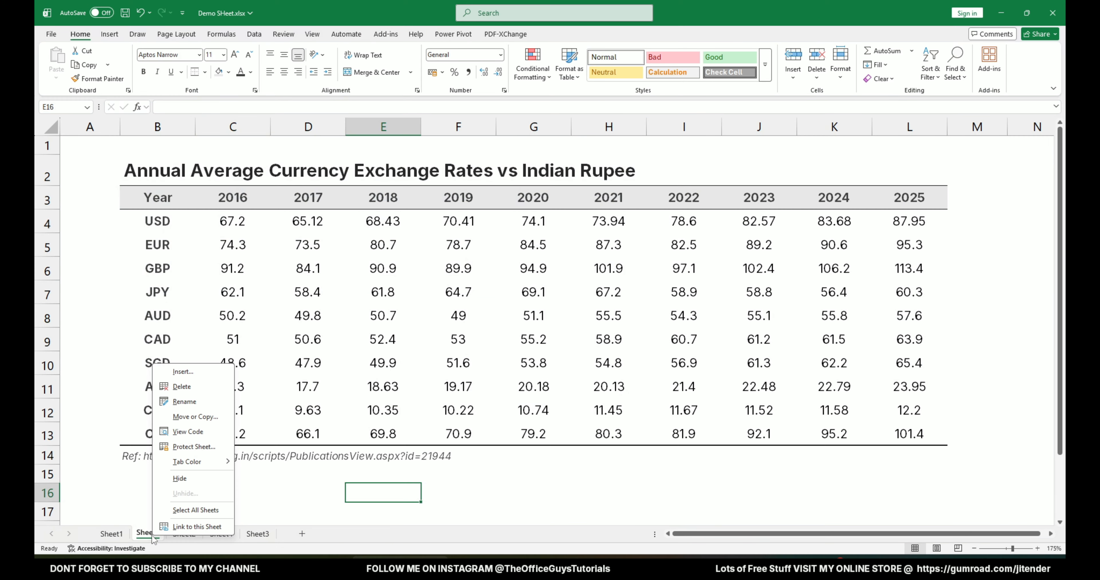
{"action": "left_click", "coordinate": [211, 415]}
{"action": "left_click", "coordinate": [168, 466]}
{"action": "left_click", "coordinate": [167, 507]}
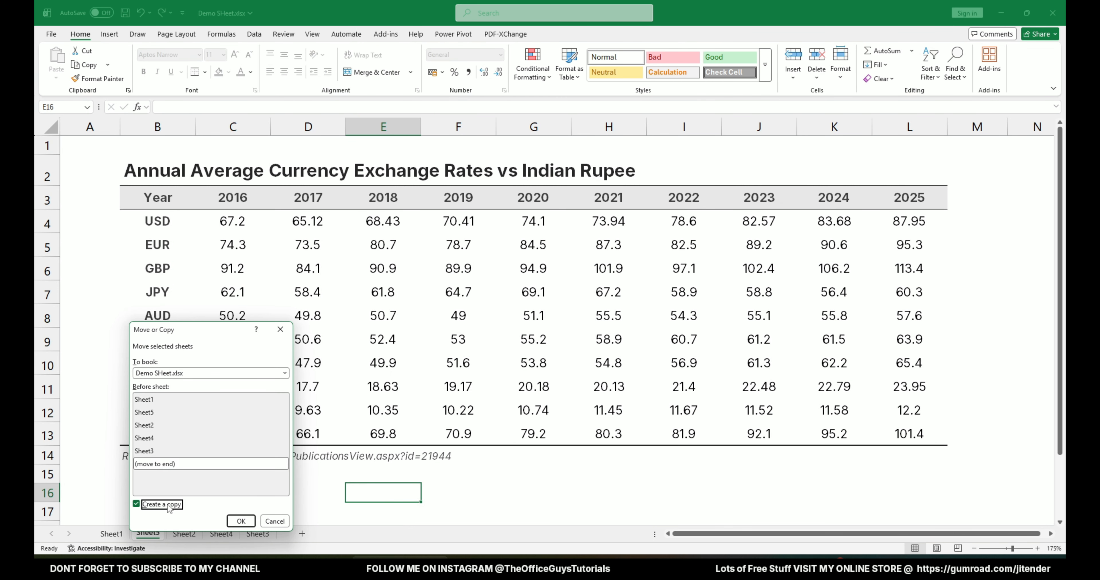
{"action": "left_click", "coordinate": [240, 522]}
{"action": "left_click", "coordinate": [159, 534]}
{"action": "left_click", "coordinate": [297, 537]}
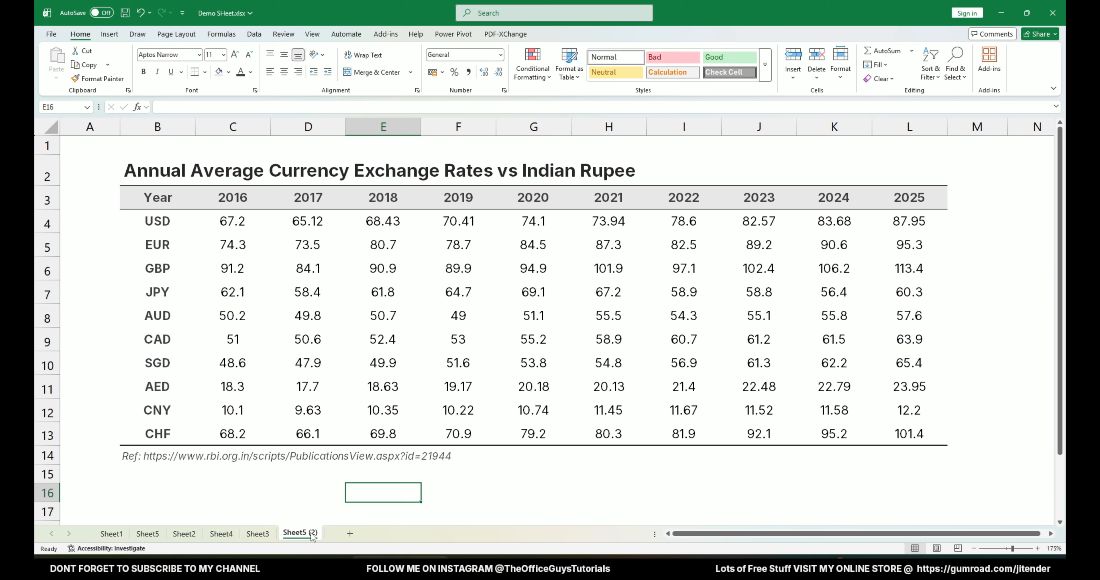
Fill the currency label cells B4:B13 on the copied sheet with the light gray used in the header row.
{"action": "left_click_drag", "start_coordinate": [175, 220], "coordinate": [177, 432]}
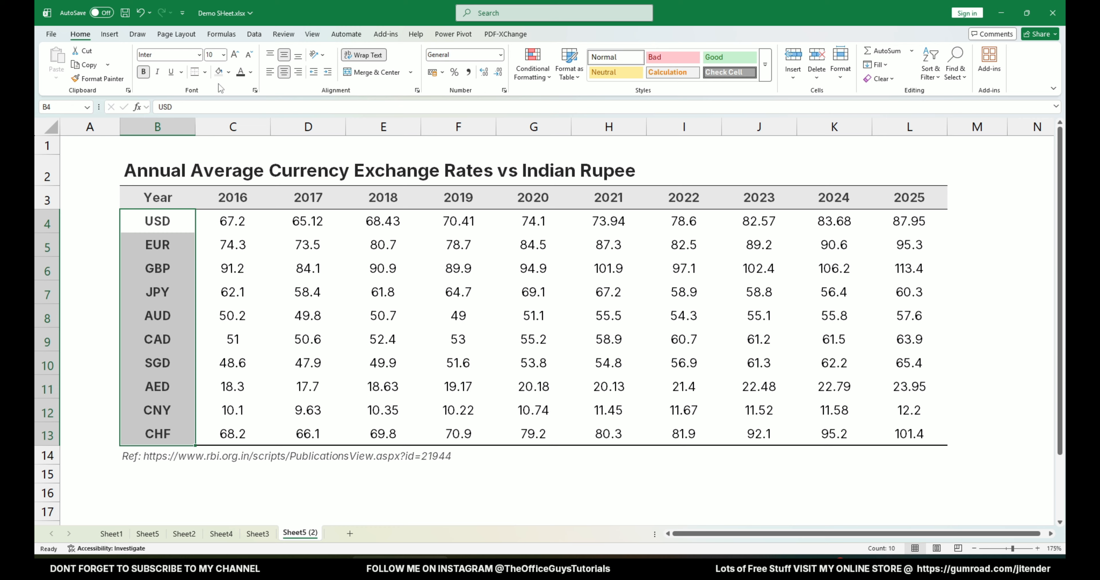
{"action": "left_click", "coordinate": [219, 72]}
{"action": "left_click", "coordinate": [204, 272]}
{"action": "left_click", "coordinate": [309, 410]}
{"action": "left_click", "coordinate": [384, 410]}
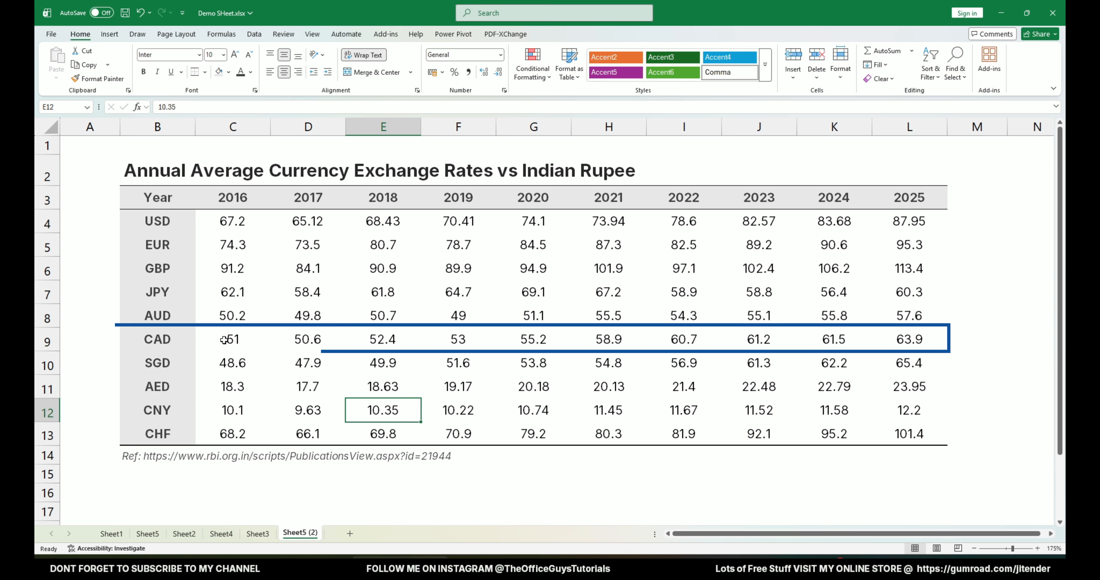
Fill the 2021 values H4:H13 and the CAD values C9:L9 with the lightest shade of the dark blue theme color.
{"action": "left_click_drag", "start_coordinate": [226, 340], "coordinate": [607, 340]}
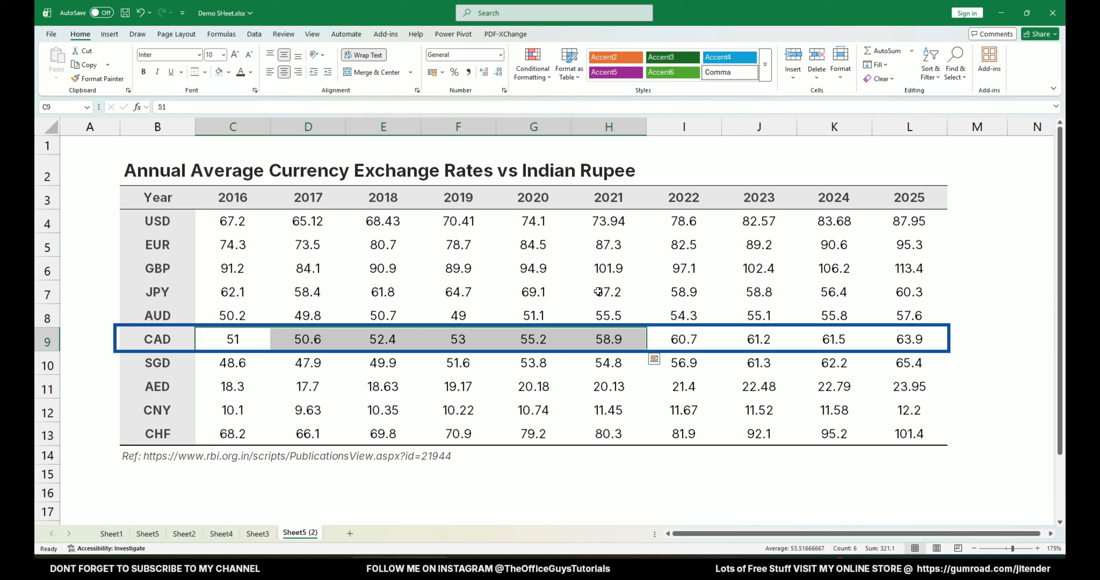
{"action": "left_click_drag", "start_coordinate": [616, 196], "coordinate": [609, 337]}
{"action": "left_click", "coordinate": [609, 338]}
{"action": "left_click", "coordinate": [611, 224]}
{"action": "left_click_drag", "start_coordinate": [610, 234], "coordinate": [607, 434]}
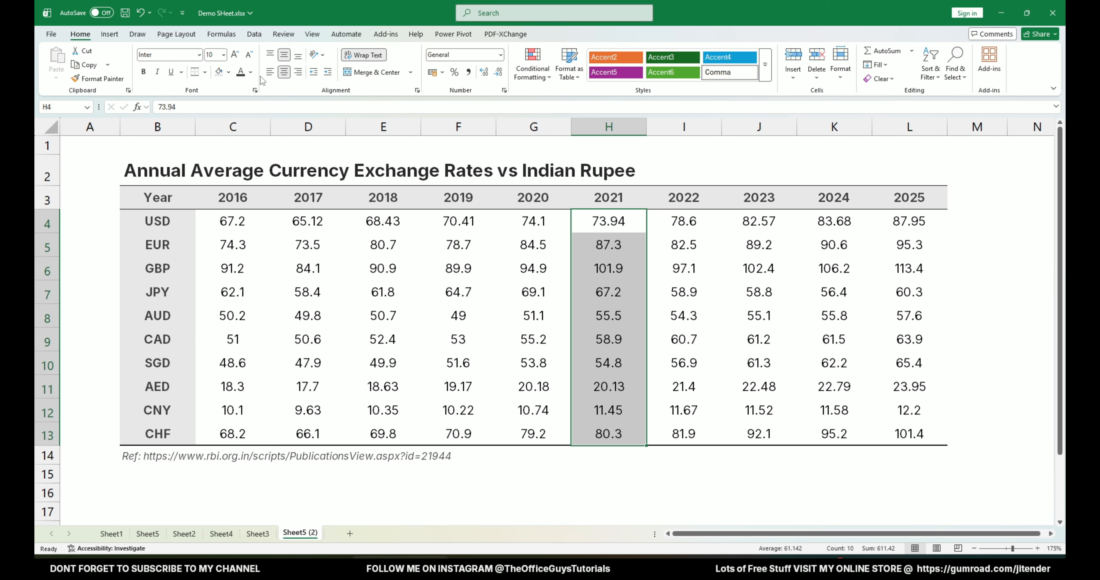
{"action": "left_click", "coordinate": [228, 72]}
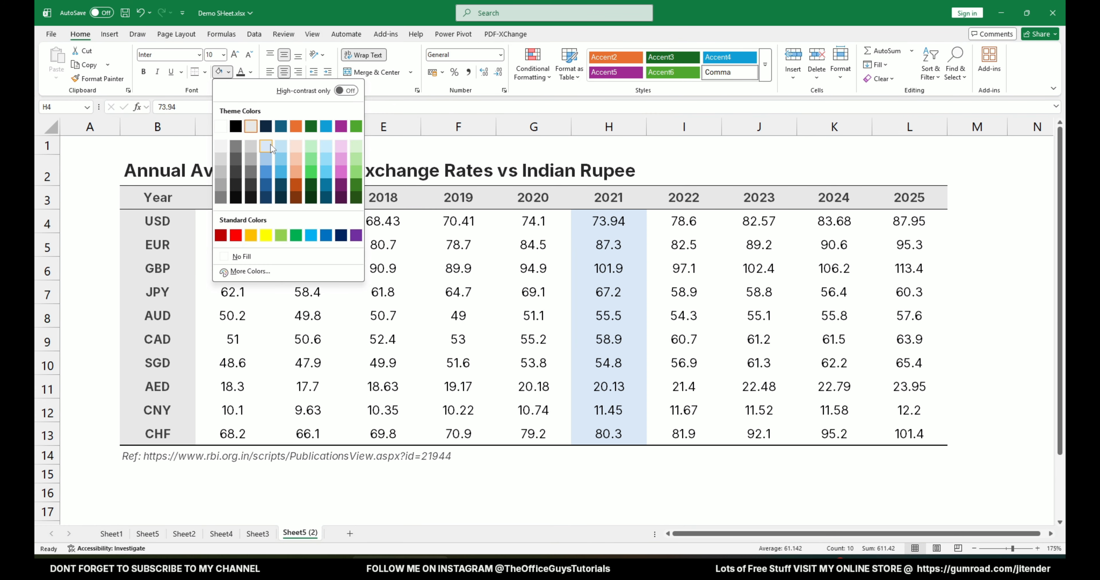
{"action": "left_click", "coordinate": [268, 148]}
{"action": "left_click", "coordinate": [337, 293]}
{"action": "left_click_drag", "start_coordinate": [234, 335], "coordinate": [919, 342]}
{"action": "left_click", "coordinate": [218, 72]}
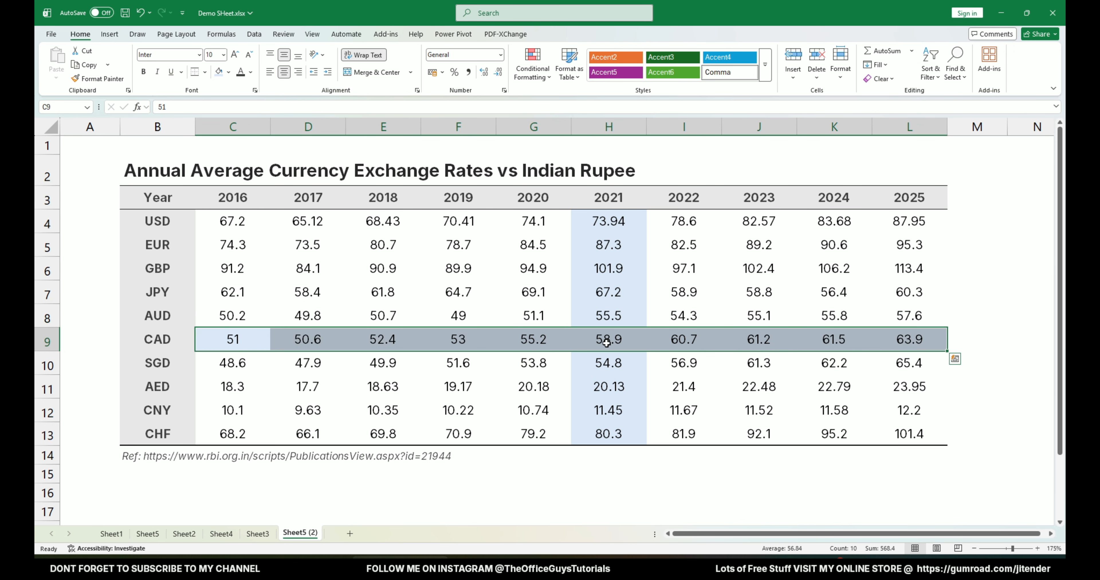
Fill H9, where the CAD row meets the 2021 column, with the medium blue shade of the same theme column.
{"action": "left_click", "coordinate": [607, 344]}
{"action": "left_click", "coordinate": [229, 72]}
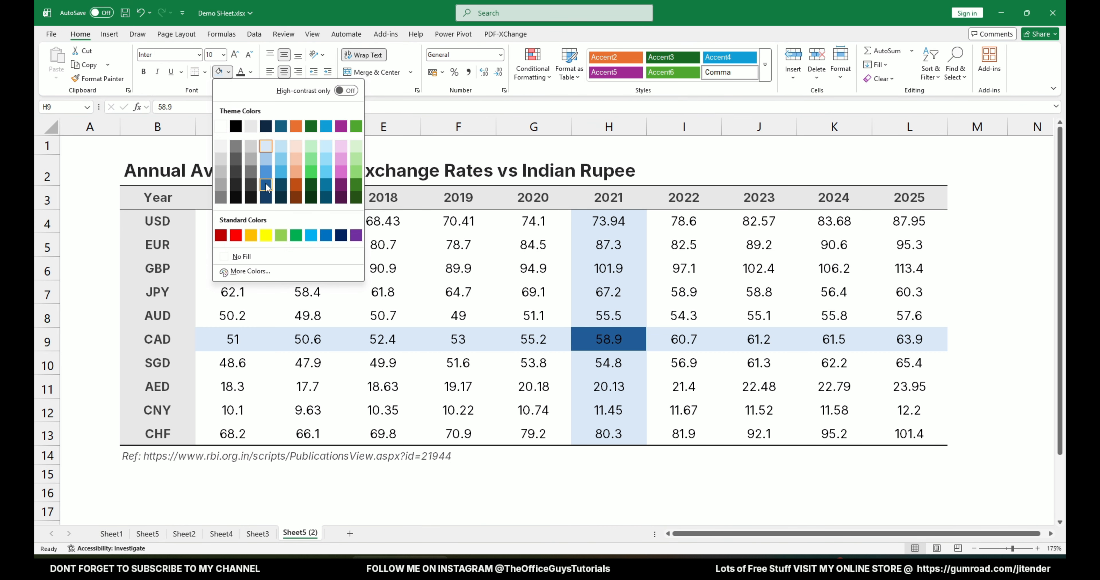
{"action": "left_click", "coordinate": [265, 172]}
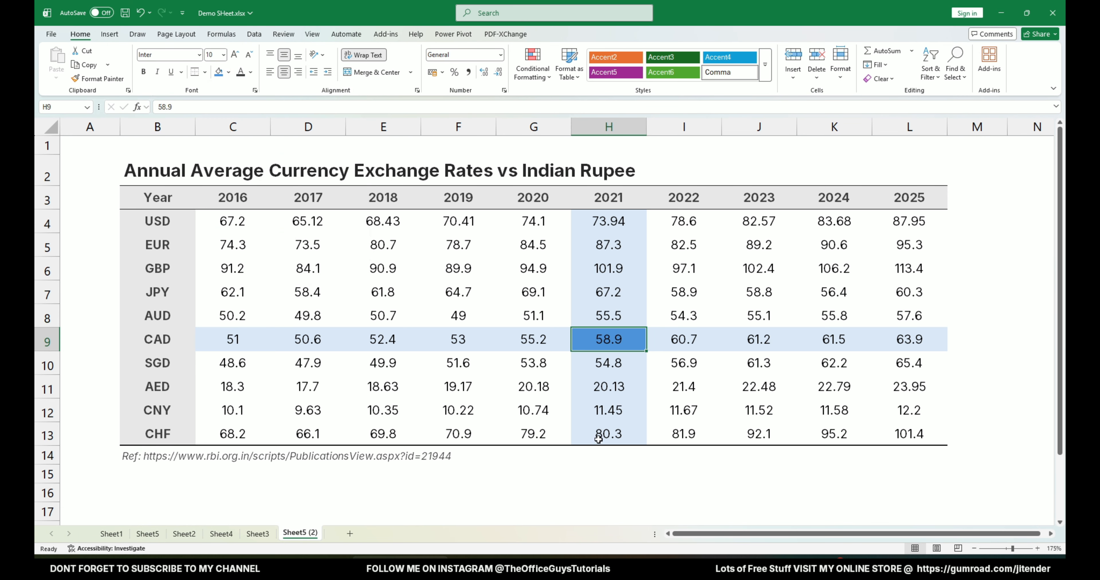
{"action": "left_click", "coordinate": [627, 478]}
Move the sheet Sheet5 (2) so that it sits directly after Sheet5.
{"action": "left_click", "coordinate": [1050, 300]}
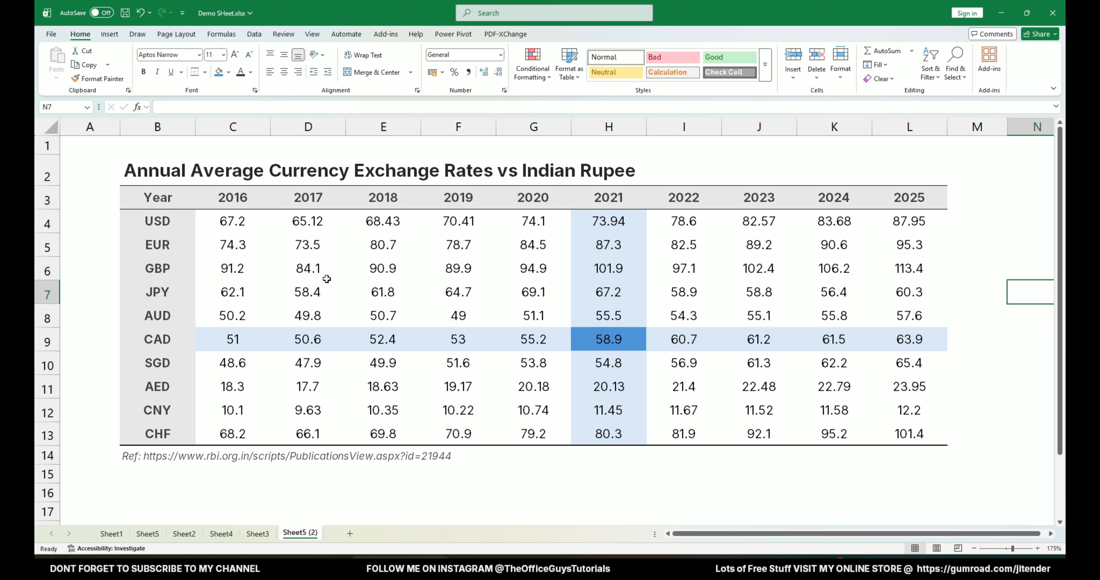
{"action": "left_click", "coordinate": [626, 345]}
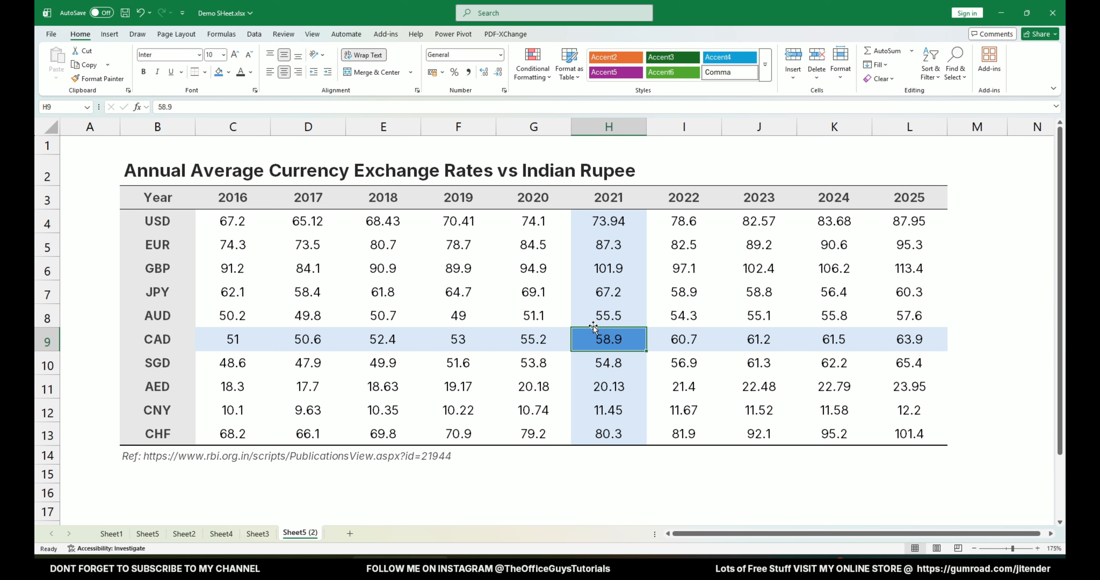
{"action": "left_click_drag", "start_coordinate": [310, 534], "coordinate": [178, 534]}
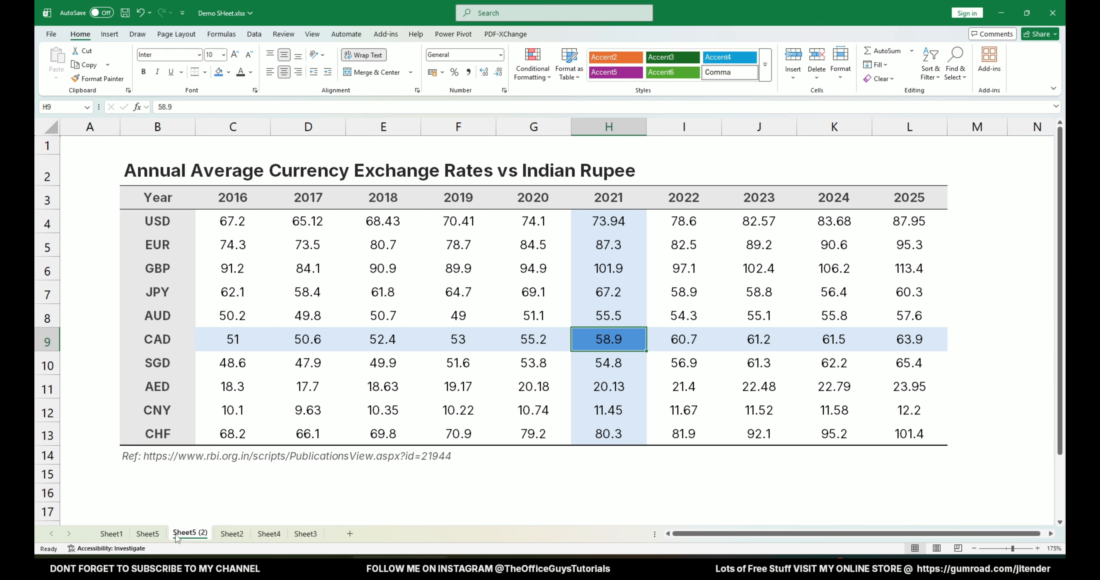
Compare the raw data range on Sheet1 with the finished table on Sheet5.
{"action": "left_click", "coordinate": [112, 534]}
{"action": "left_click", "coordinate": [325, 363]}
{"action": "left_click_drag", "start_coordinate": [87, 137], "coordinate": [818, 278]}
{"action": "left_click", "coordinate": [147, 534]}
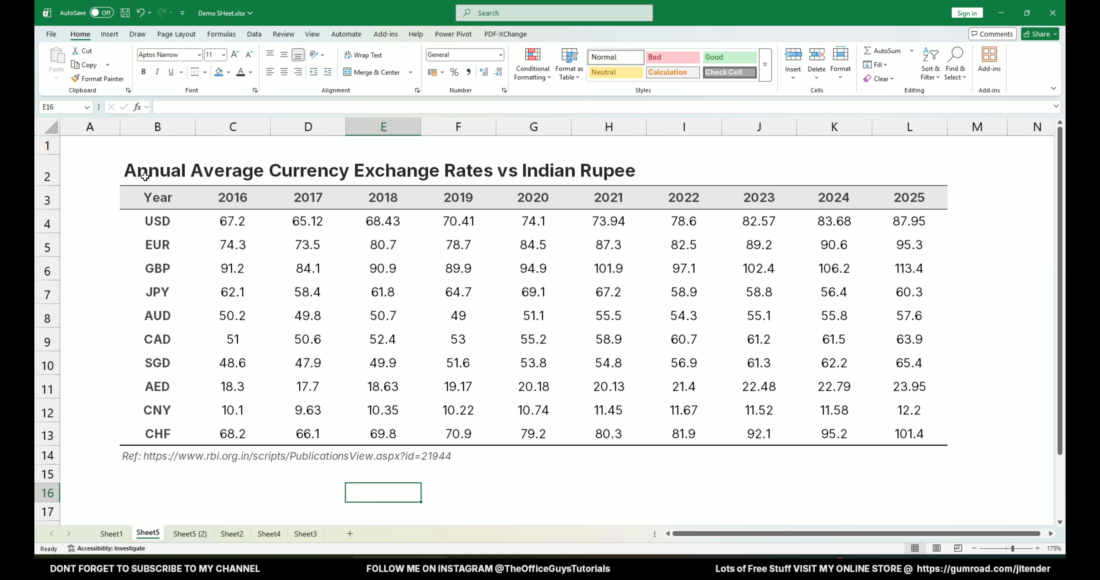
{"action": "left_click_drag", "start_coordinate": [145, 177], "coordinate": [929, 456]}
{"action": "left_click", "coordinate": [834, 494]}
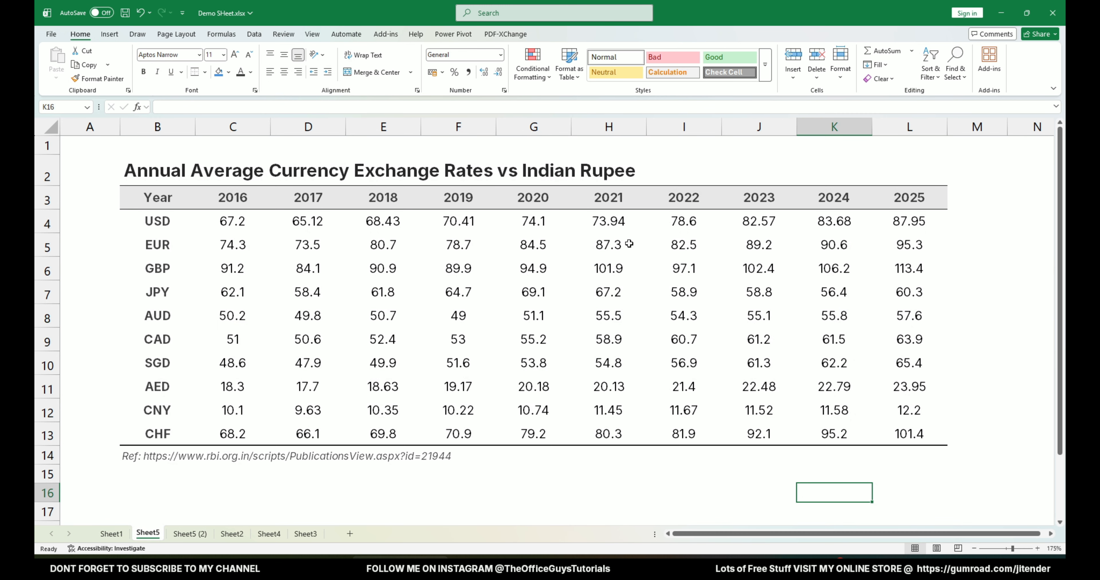
Examine the highlighted row and column on Sheet5 (2), following CAD with 2021 and AED with 2025 to their intersections.
{"action": "left_click", "coordinate": [191, 534]}
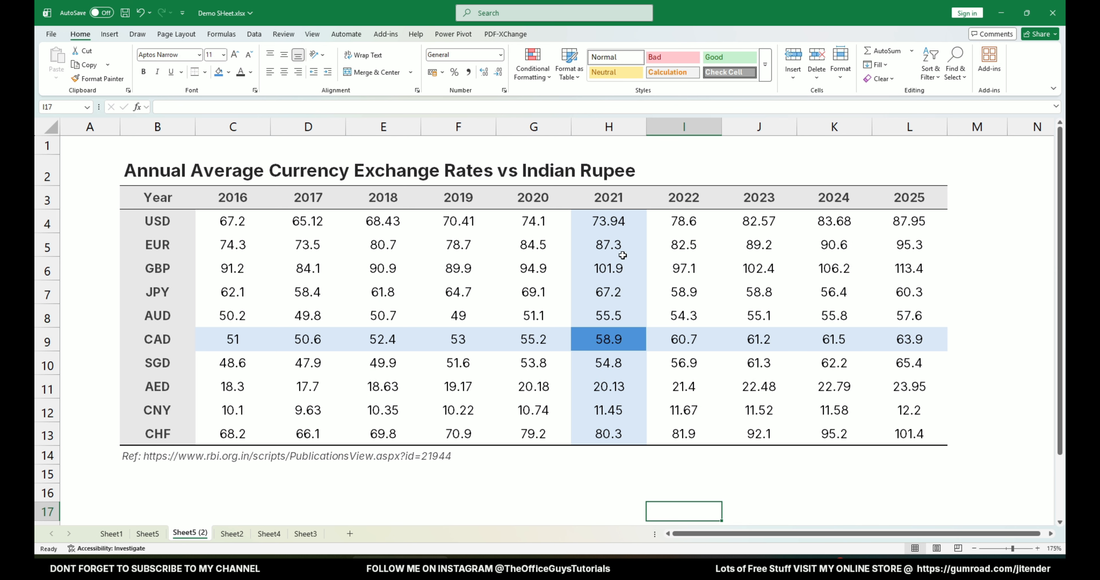
{"action": "left_click", "coordinate": [623, 229]}
{"action": "left_click_drag", "start_coordinate": [222, 335], "coordinate": [890, 332]}
{"action": "left_click", "coordinate": [658, 510]}
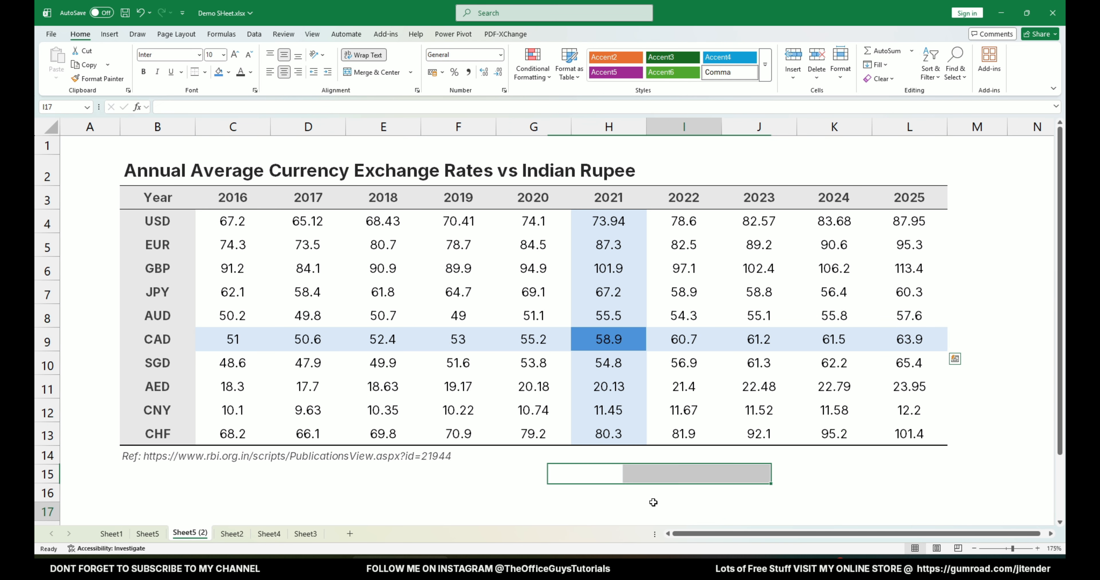
{"action": "left_click_drag", "start_coordinate": [144, 339], "coordinate": [591, 340]}
{"action": "left_click_drag", "start_coordinate": [612, 195], "coordinate": [611, 345]}
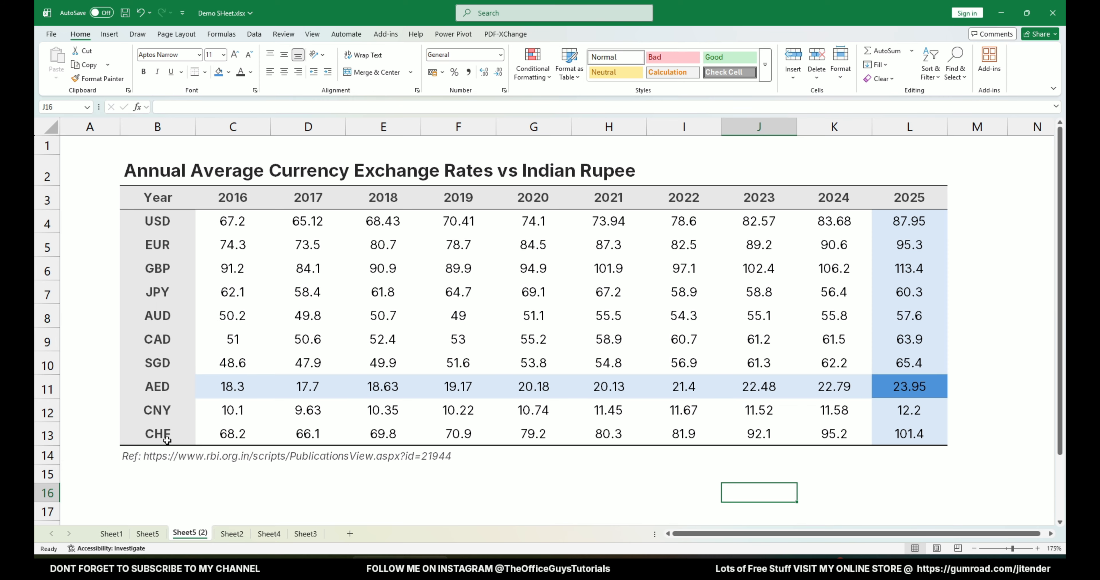
{"action": "left_click", "coordinate": [152, 491]}
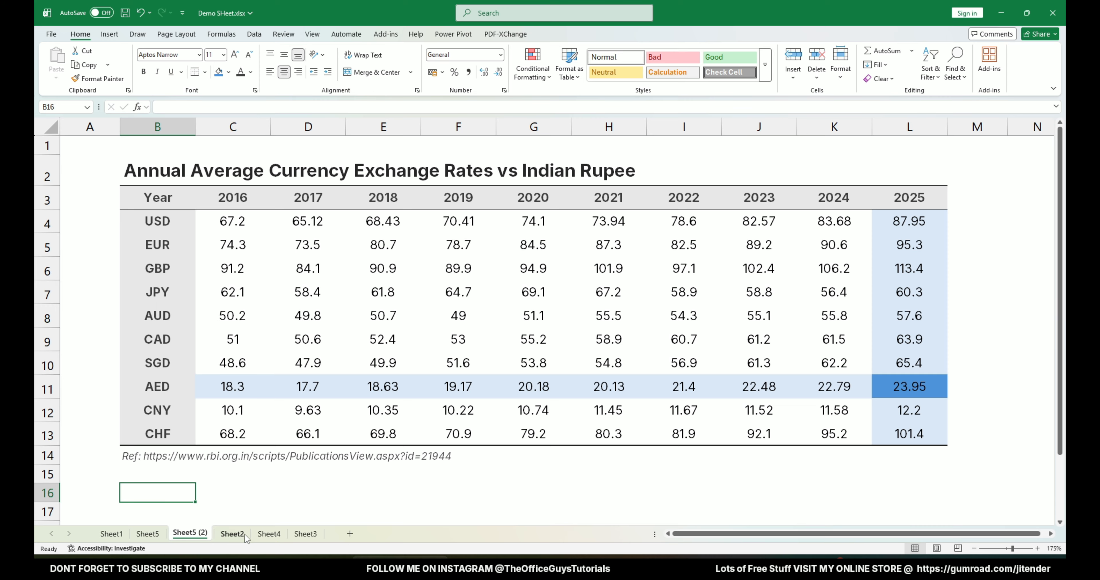
{"action": "left_click_drag", "start_coordinate": [910, 221], "coordinate": [902, 436]}
{"action": "left_click_drag", "start_coordinate": [909, 387], "coordinate": [225, 386]}
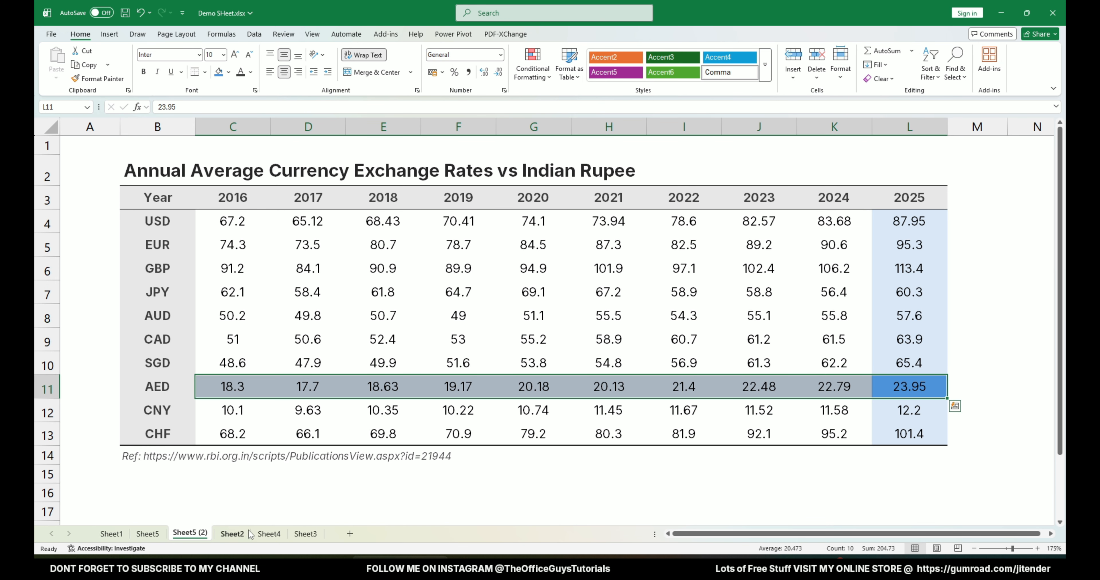
On Sheet3, examine the year choices in N3 and trace the AED row and 2025 column to their intersection.
{"action": "left_click", "coordinate": [269, 534]}
{"action": "left_click", "coordinate": [306, 534]}
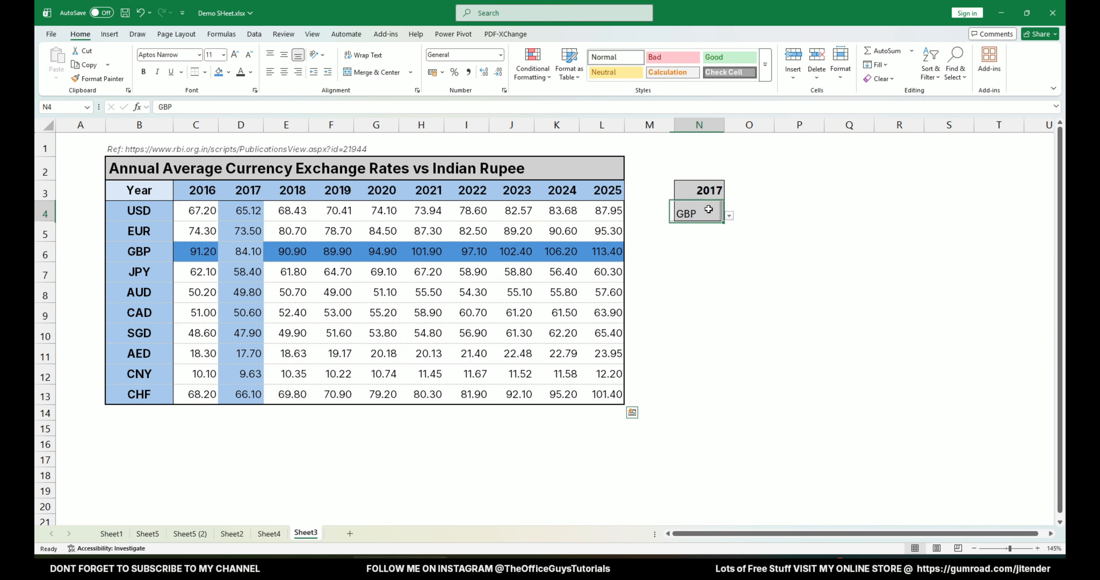
{"action": "left_click", "coordinate": [716, 187]}
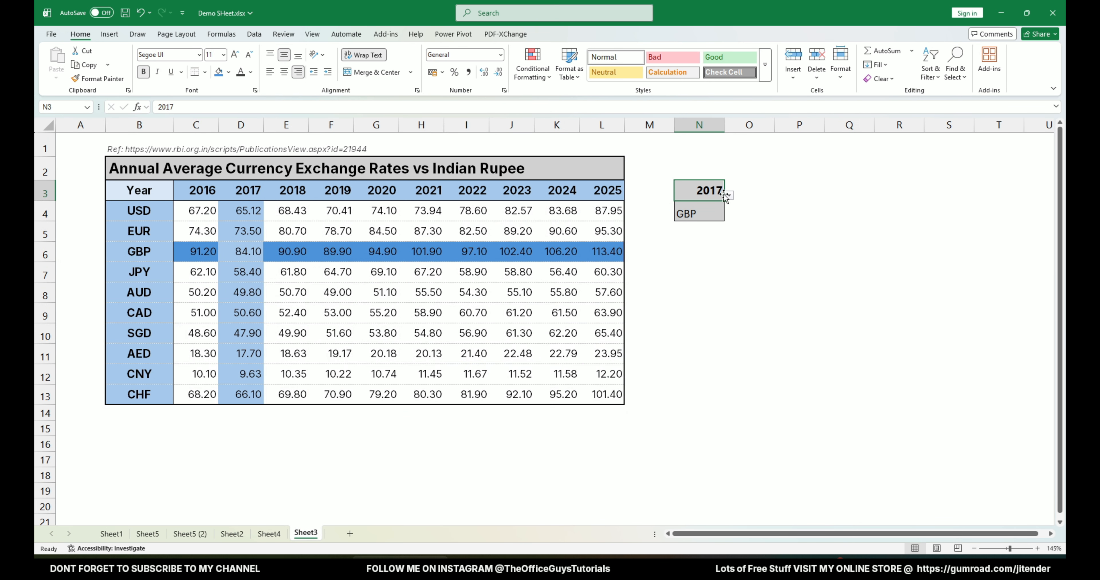
{"action": "left_click", "coordinate": [729, 195]}
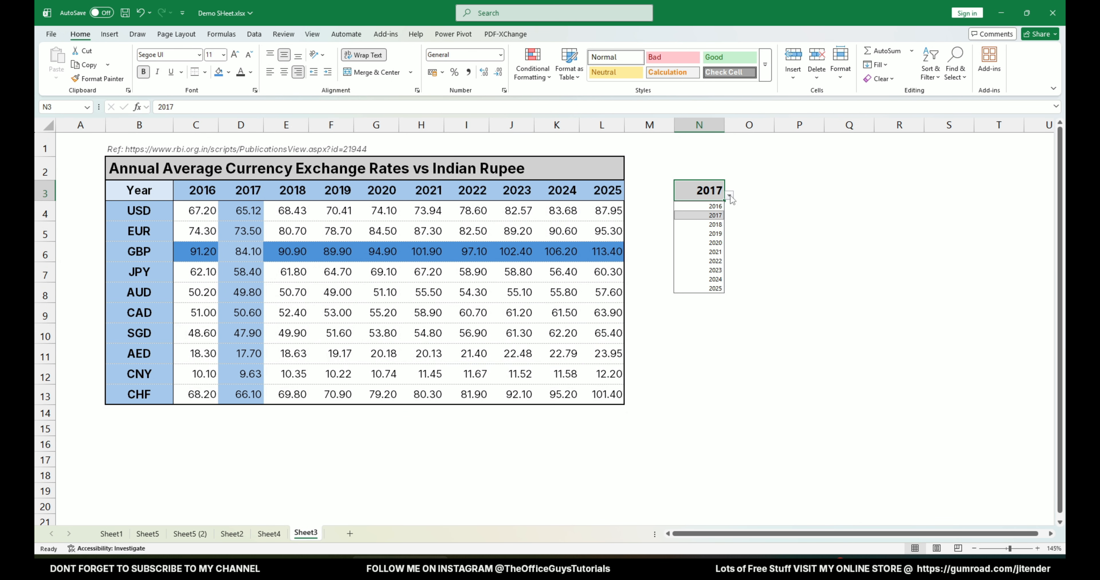
{"action": "left_click", "coordinate": [490, 205]}
{"action": "left_click_drag", "start_coordinate": [164, 360], "coordinate": [594, 355]}
{"action": "left_click_drag", "start_coordinate": [611, 190], "coordinate": [606, 354]}
Set the year selector in N3 to 2025 and the currency selector in N4 to AED on Sheet3.
{"action": "left_click", "coordinate": [693, 193]}
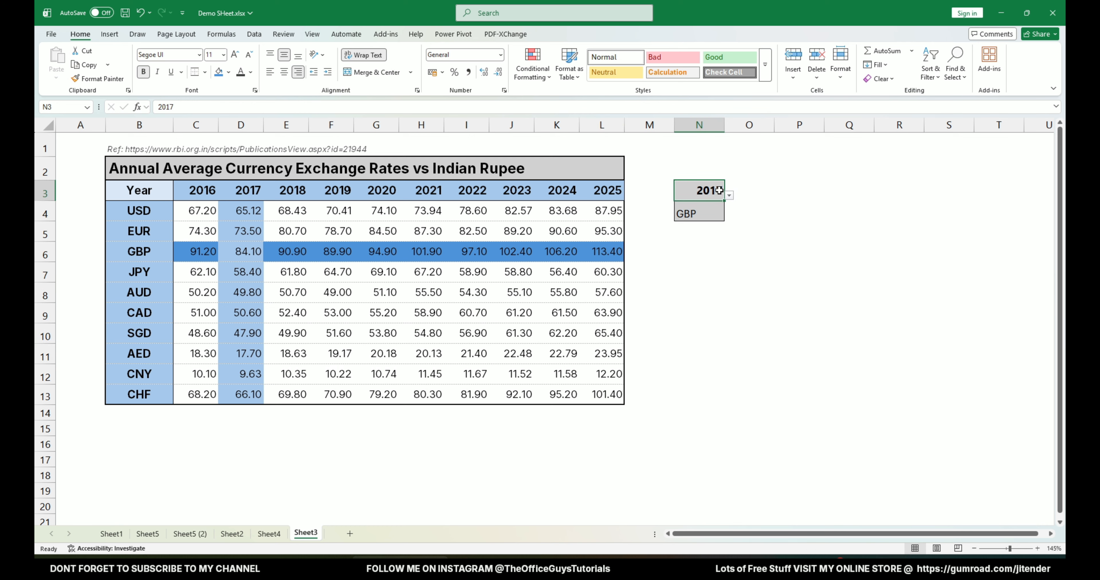
{"action": "left_click", "coordinate": [729, 195]}
{"action": "left_click", "coordinate": [711, 289]}
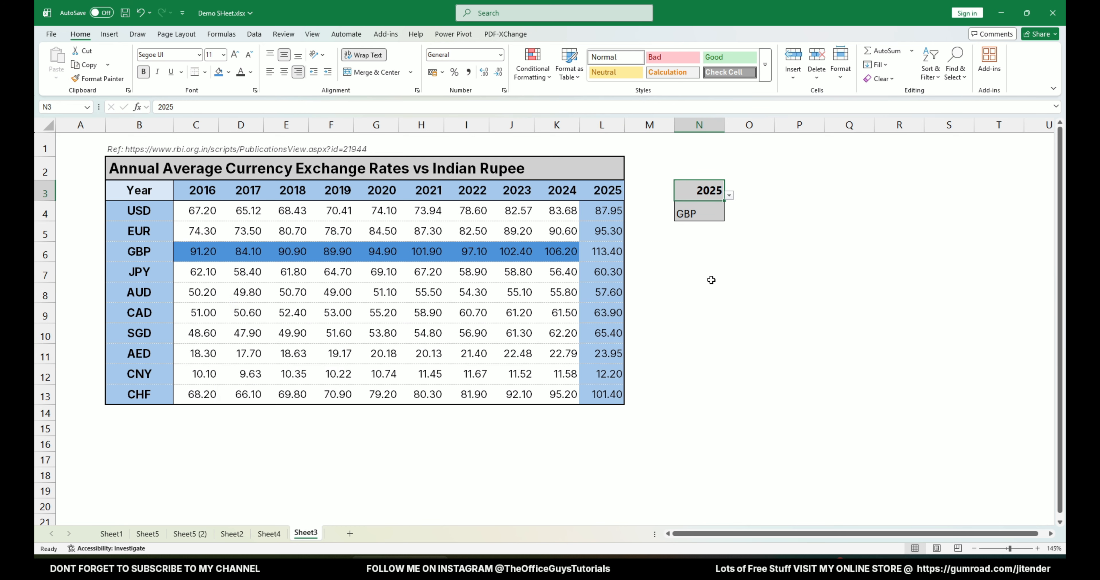
{"action": "left_click", "coordinate": [721, 212]}
{"action": "left_click", "coordinate": [730, 216]}
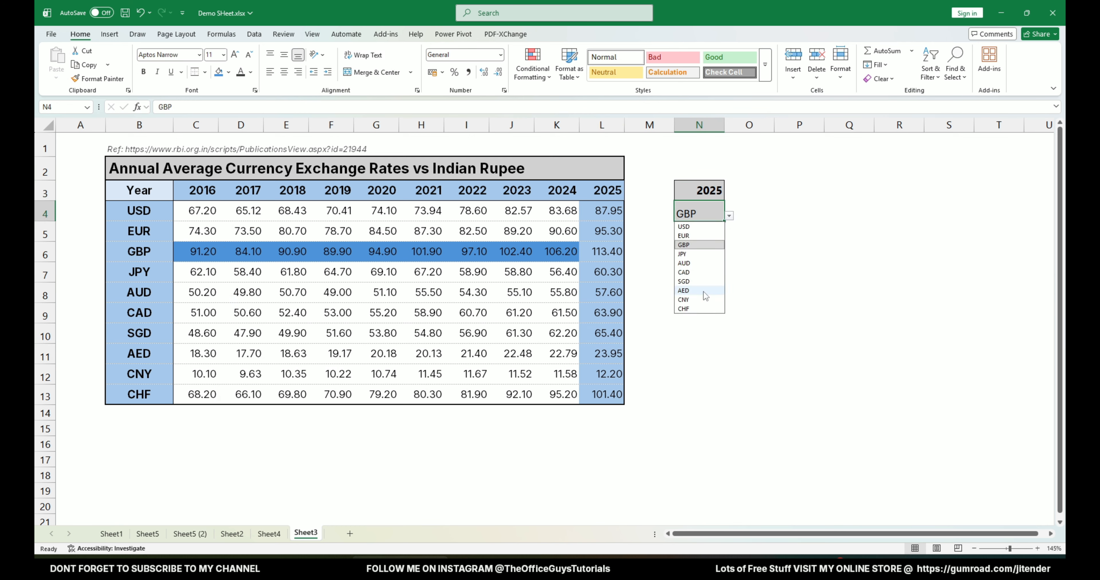
{"action": "left_click", "coordinate": [703, 291]}
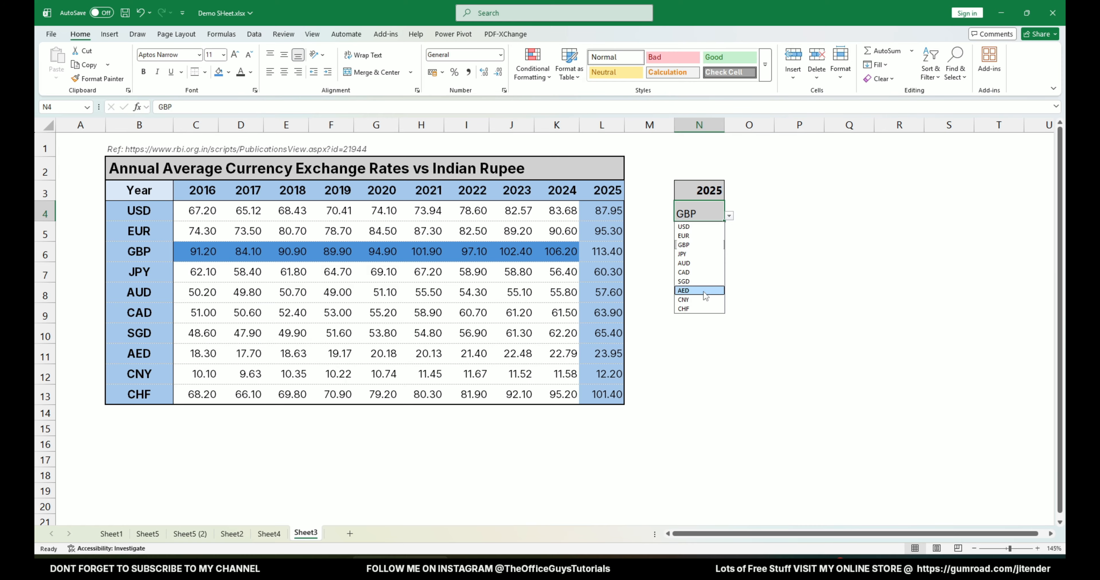
{"action": "left_click", "coordinate": [612, 359]}
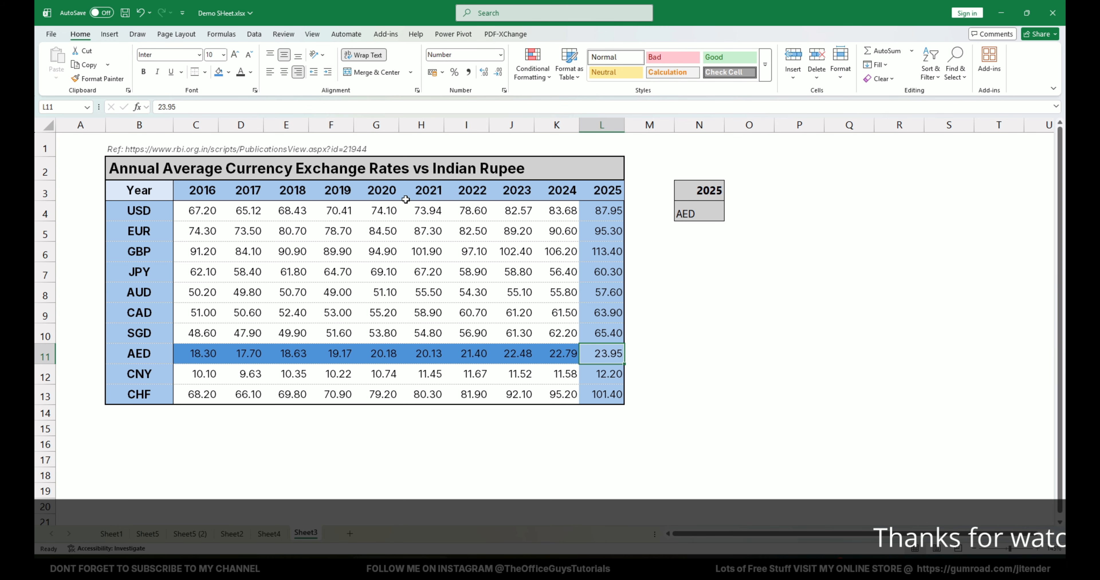
{"action": "left_click", "coordinate": [701, 191]}
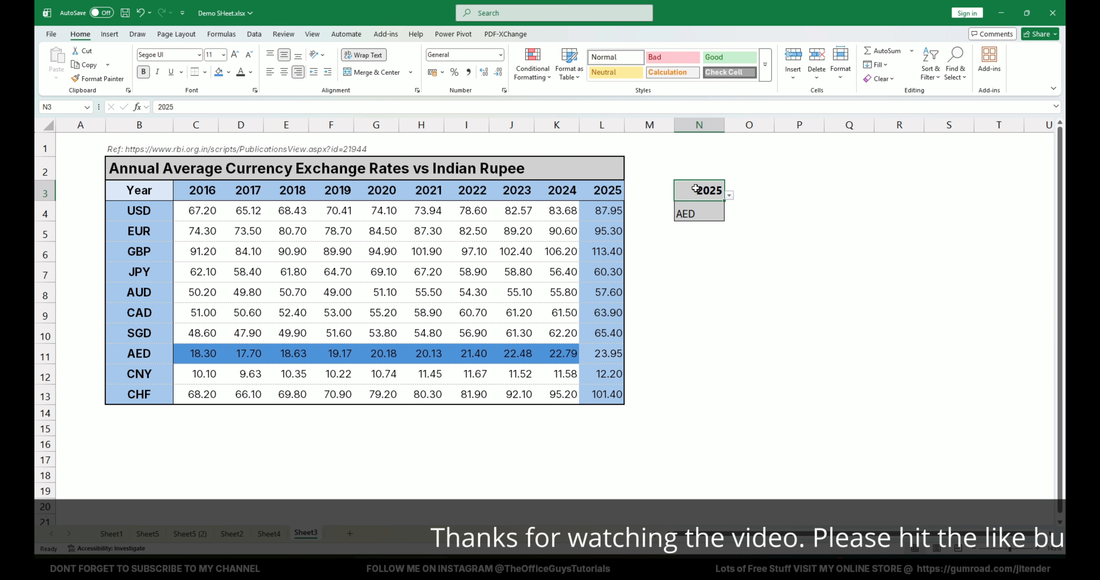
{"action": "left_click", "coordinate": [547, 227]}
{"action": "left_click", "coordinate": [203, 355]}
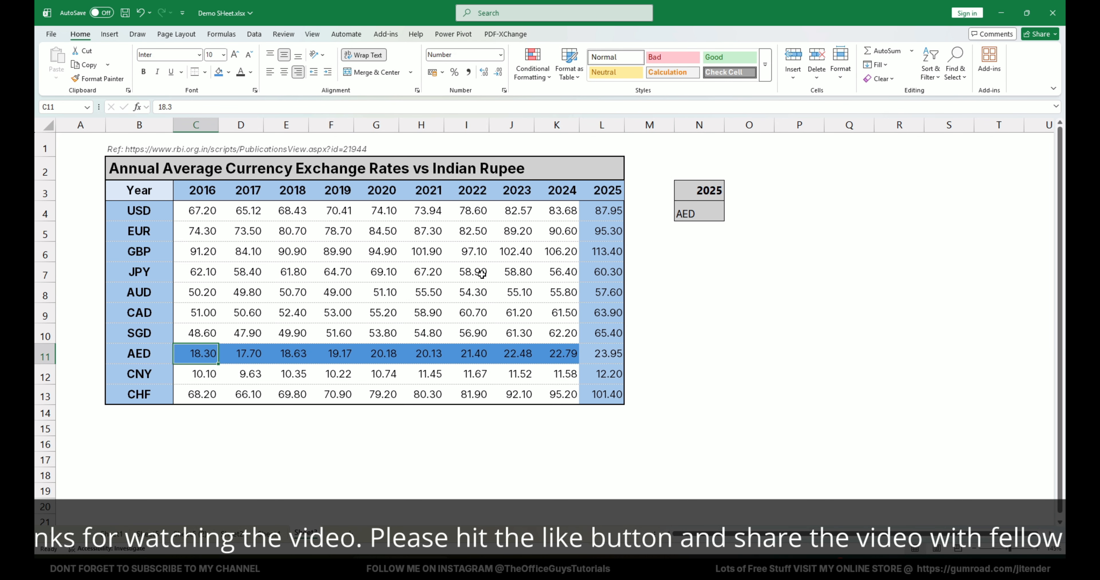